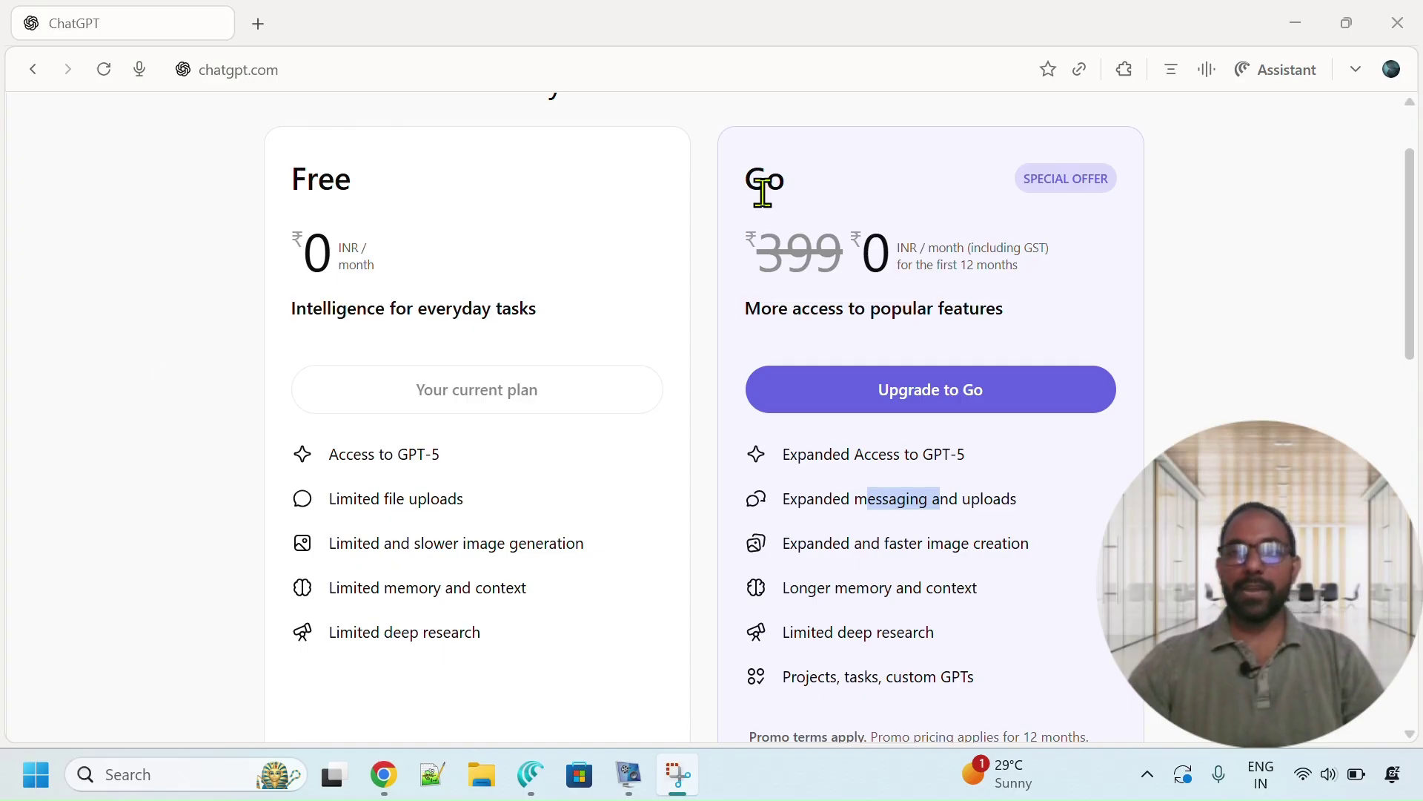
Review the Go plan's features, then close and reopen the free Go upgrade offer.
click(790, 187)
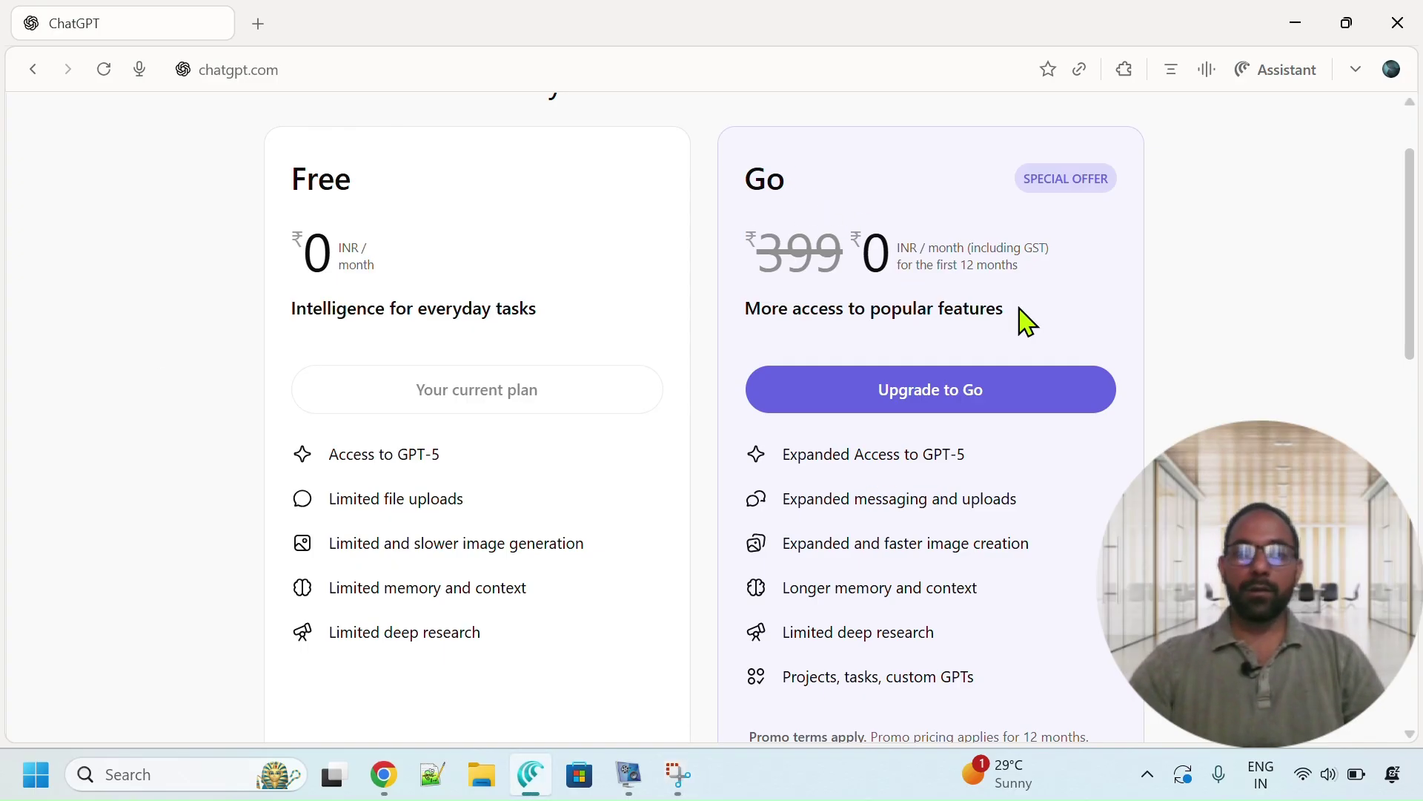
drag(976, 676, 775, 457)
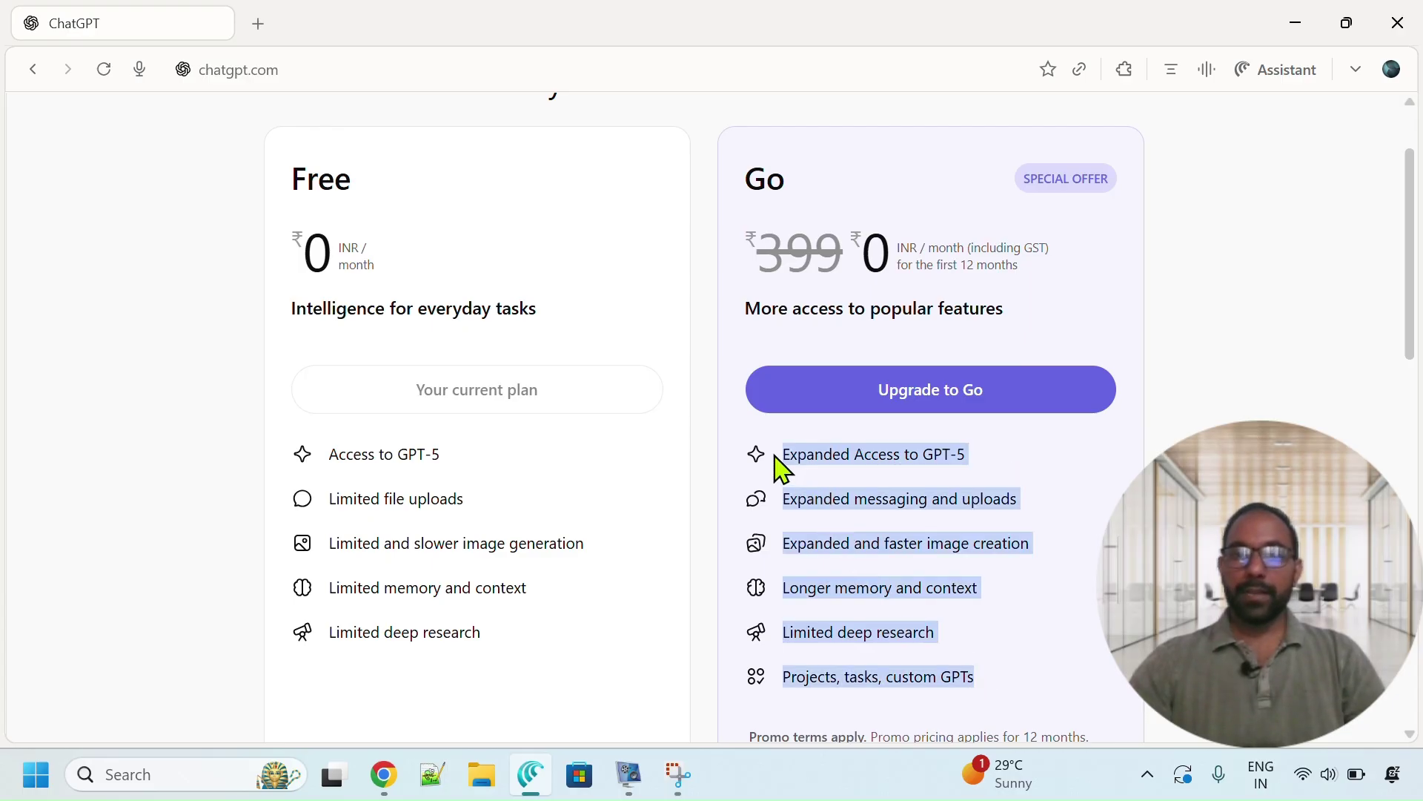
click(698, 442)
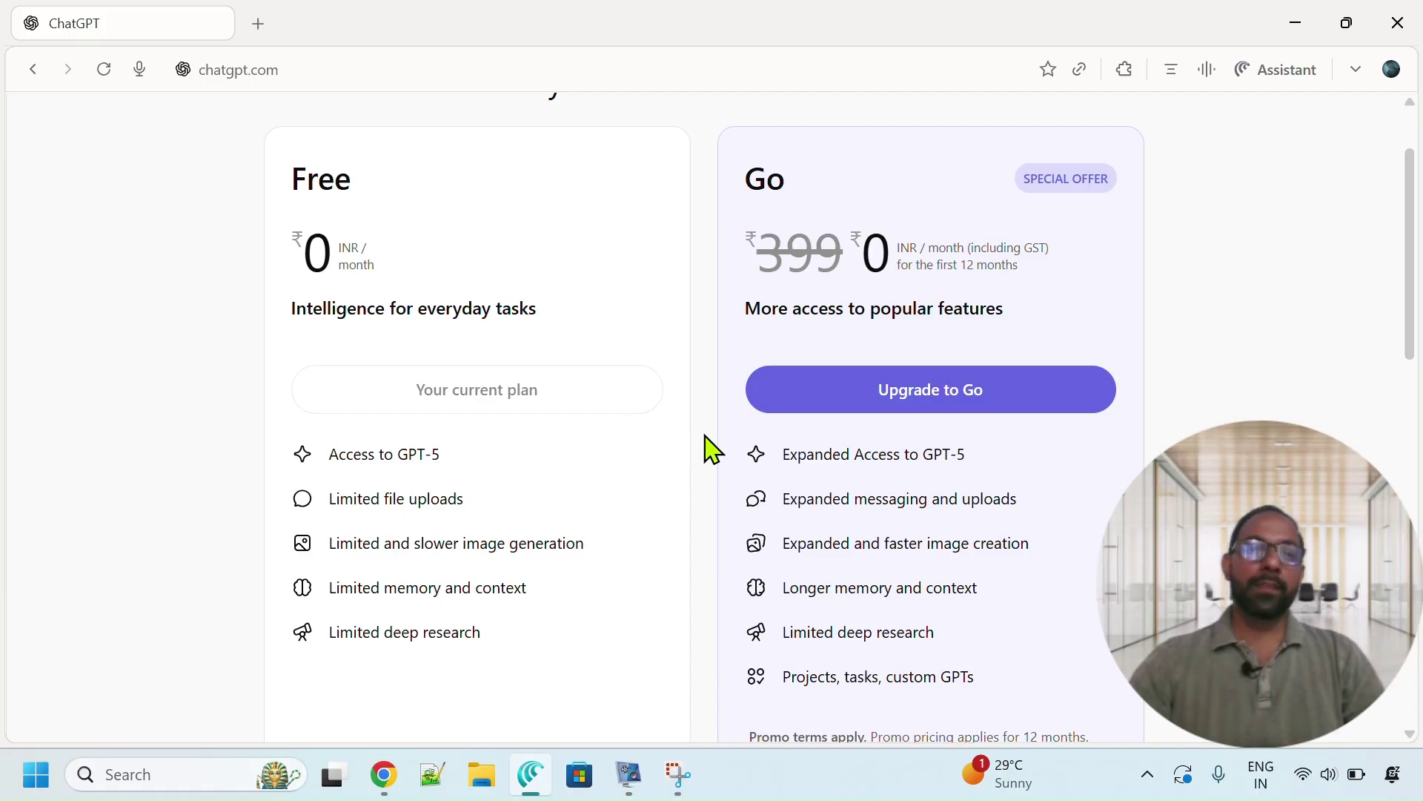
scroll(1304, 208, up, 2)
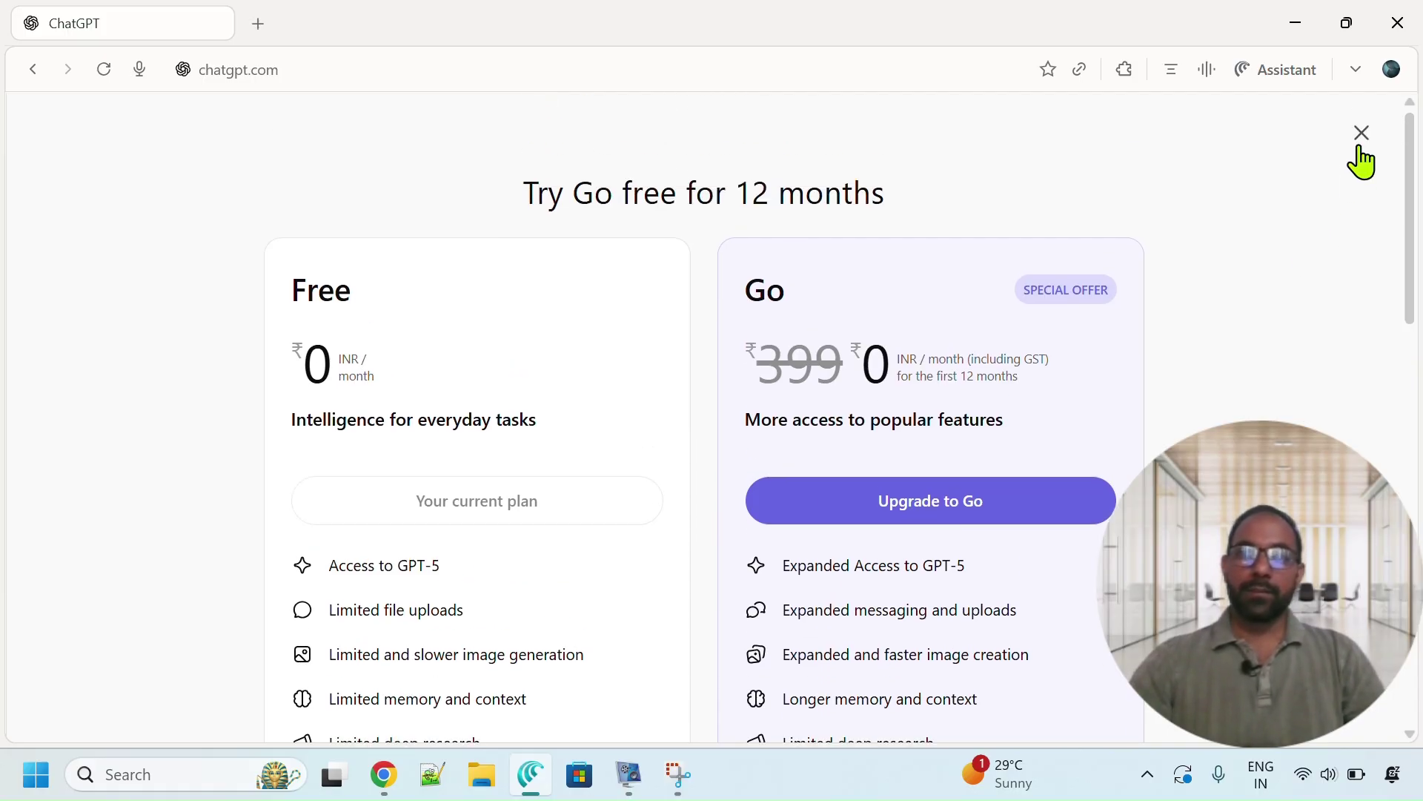
click(1362, 133)
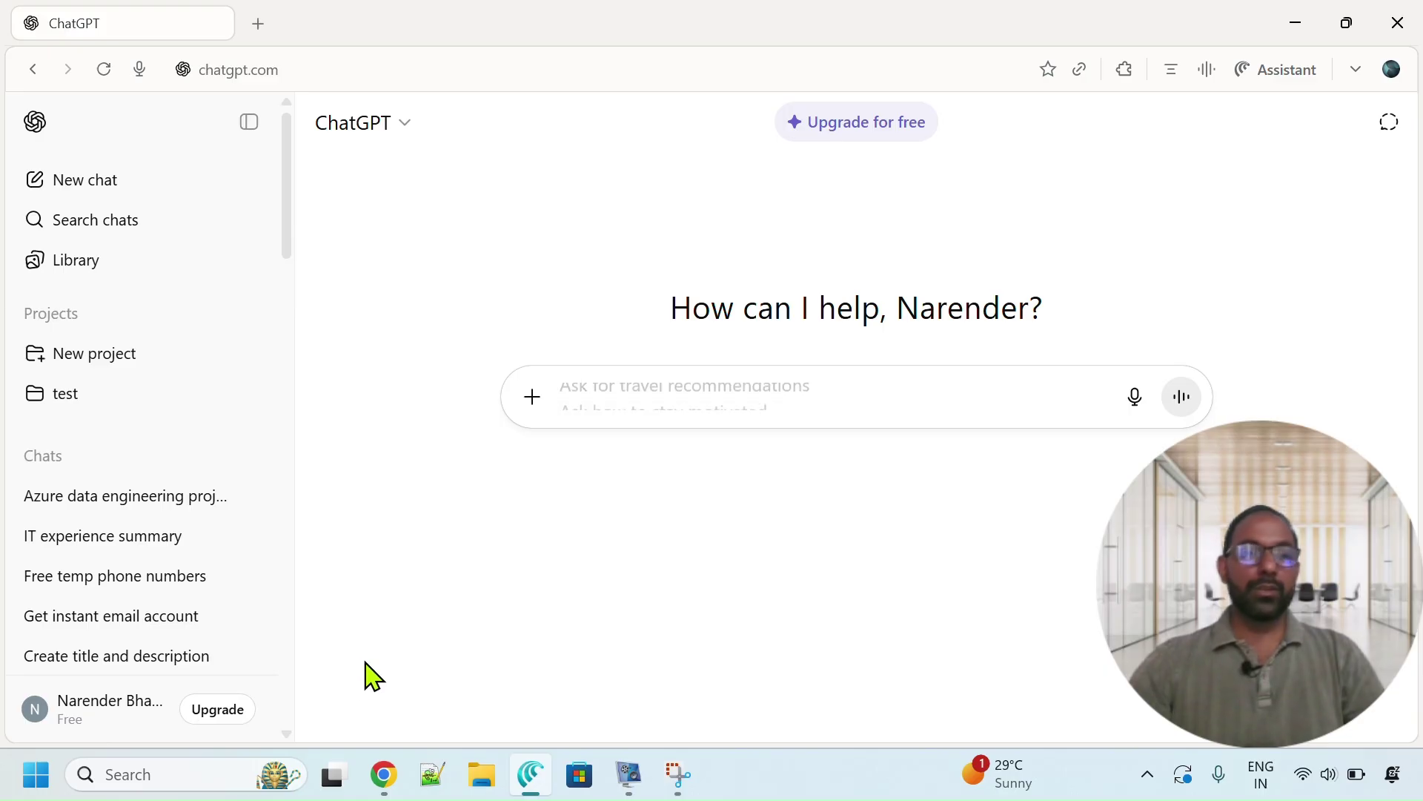
click(223, 712)
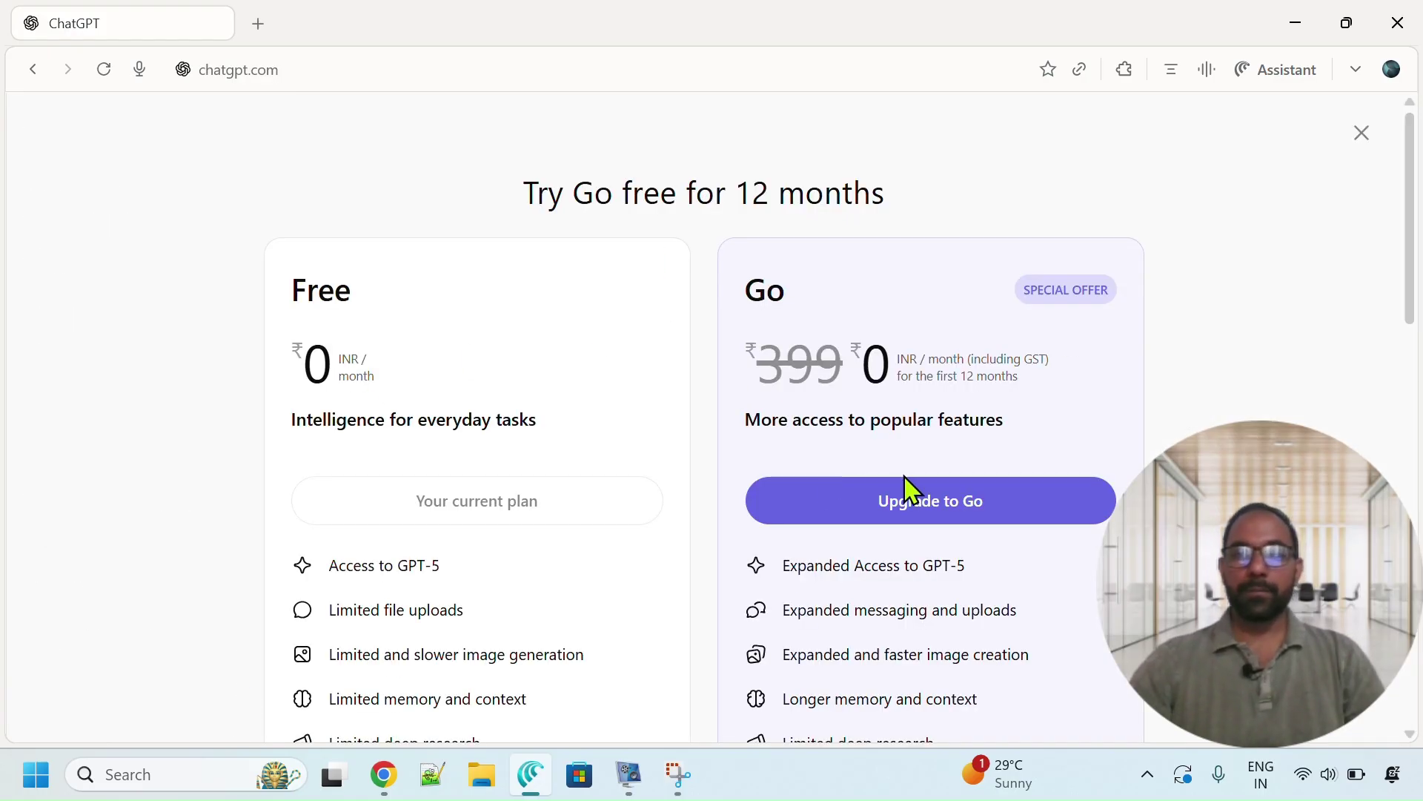
Highlight Go's GPT-5 access, messaging and uploads, image creation and deep research features.
scroll(916, 519, down, 1)
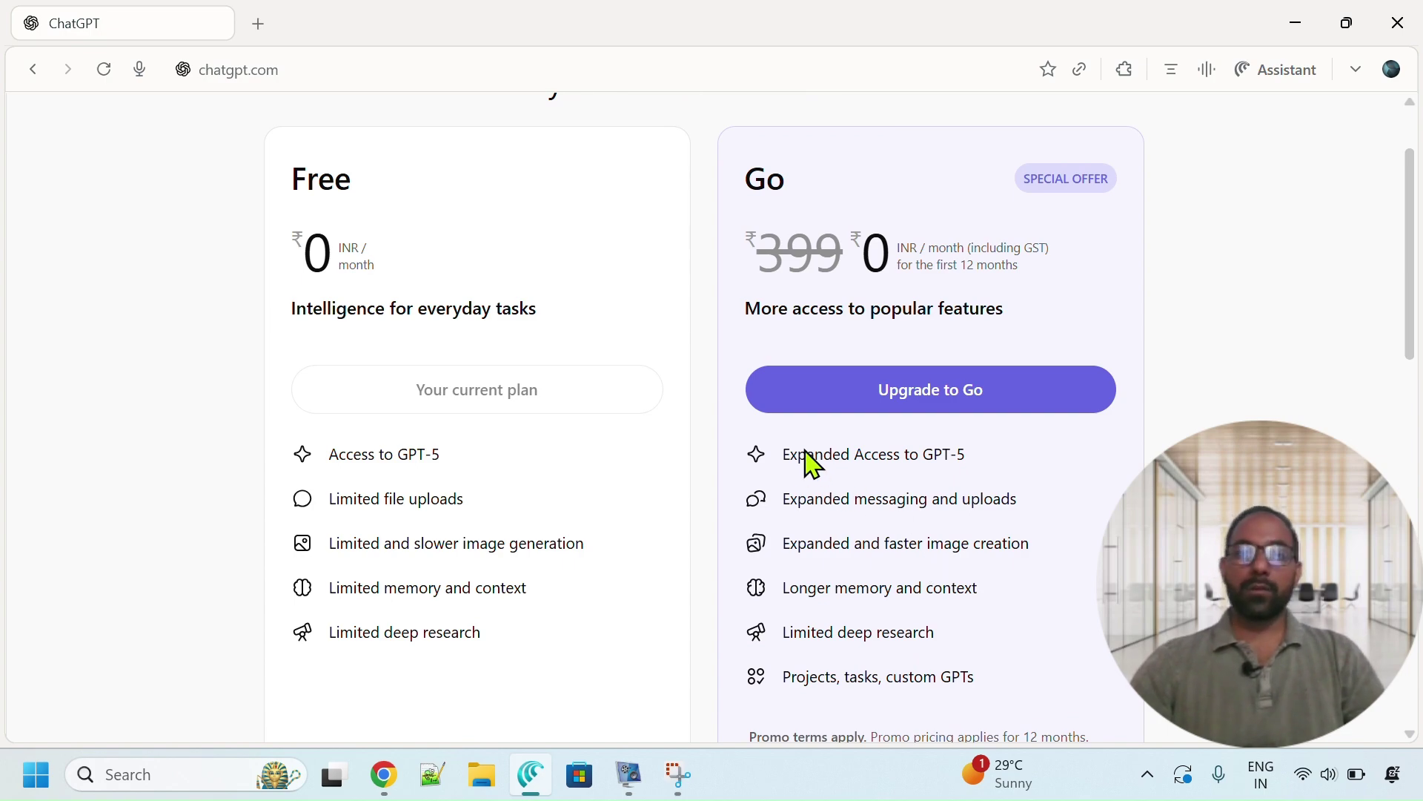
drag(808, 455, 985, 686)
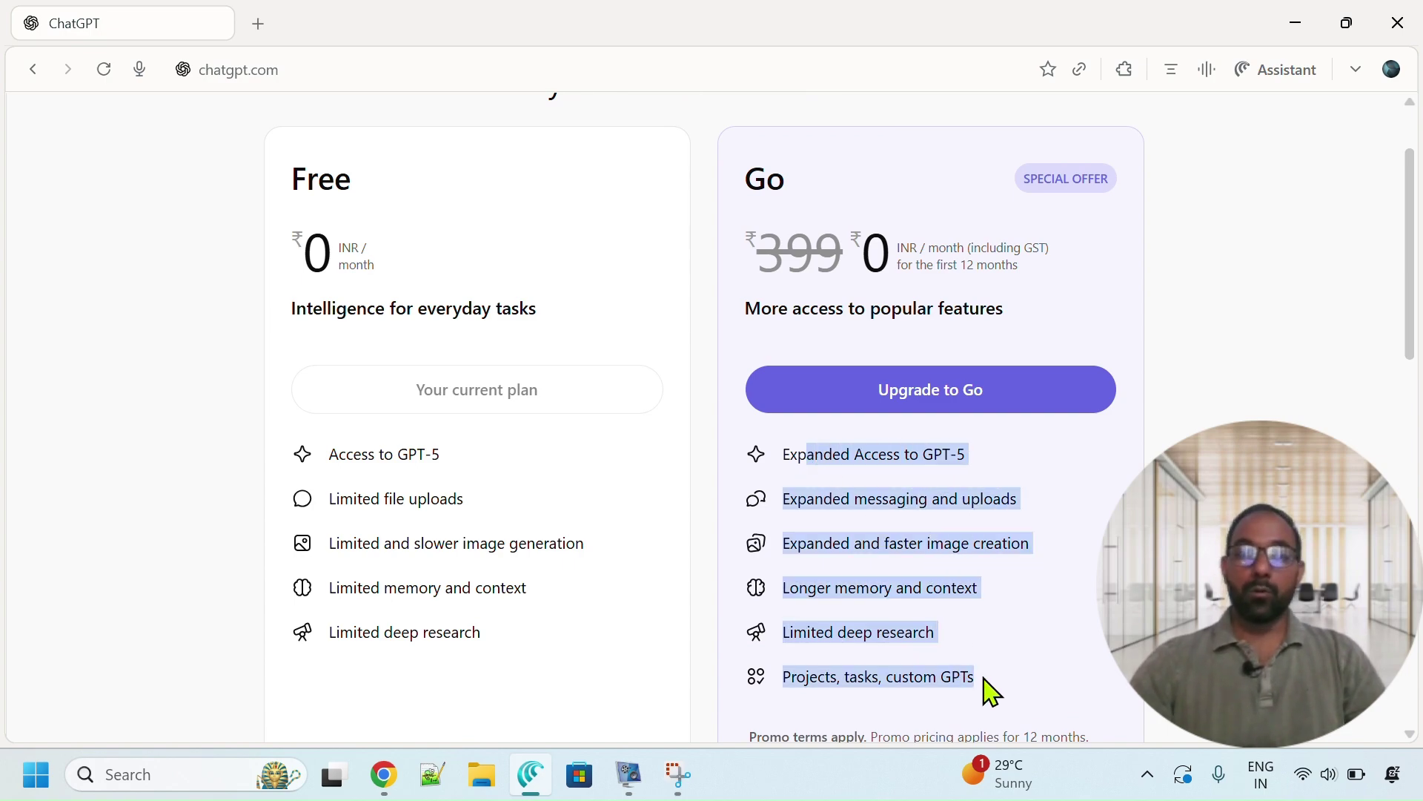
click(961, 645)
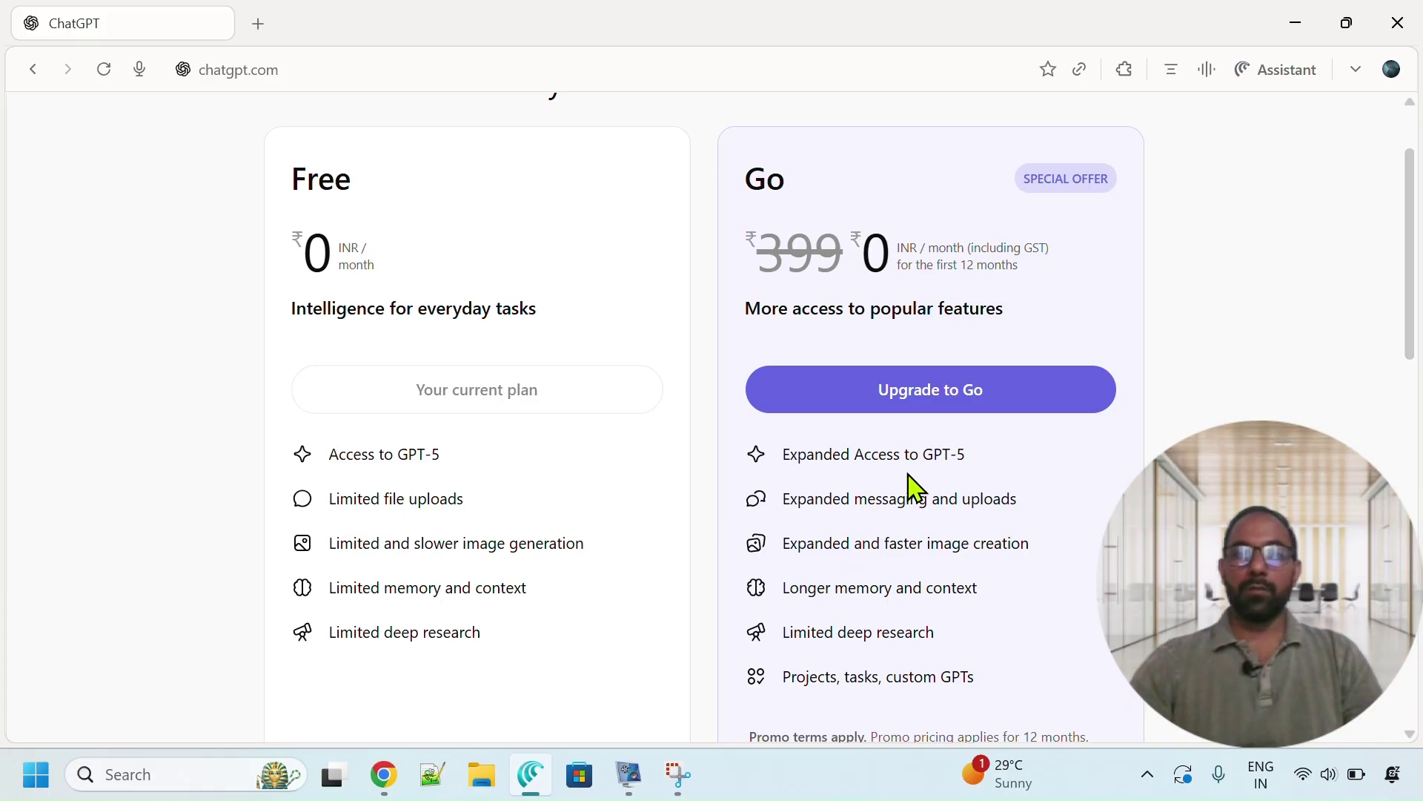
drag(964, 455, 851, 455)
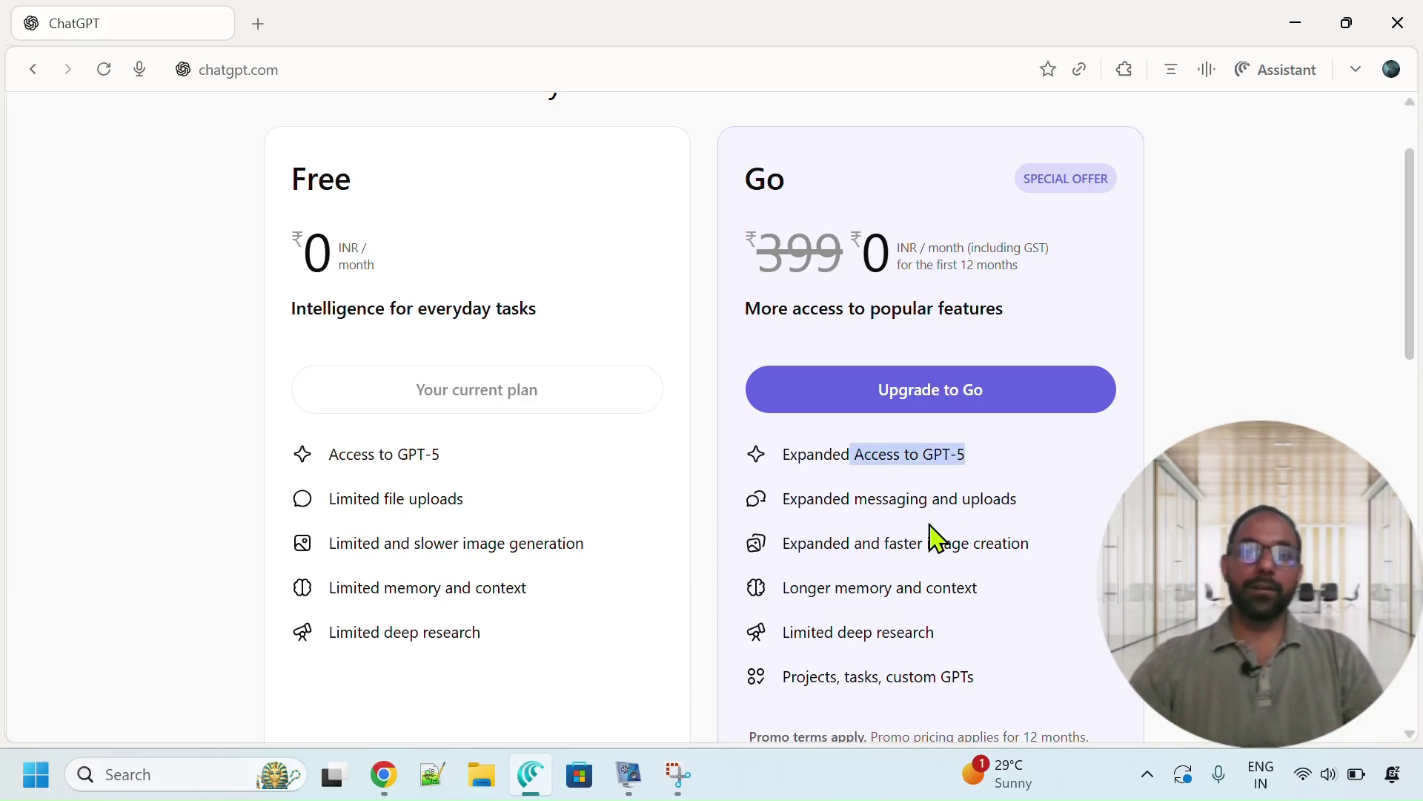
drag(853, 504, 1046, 518)
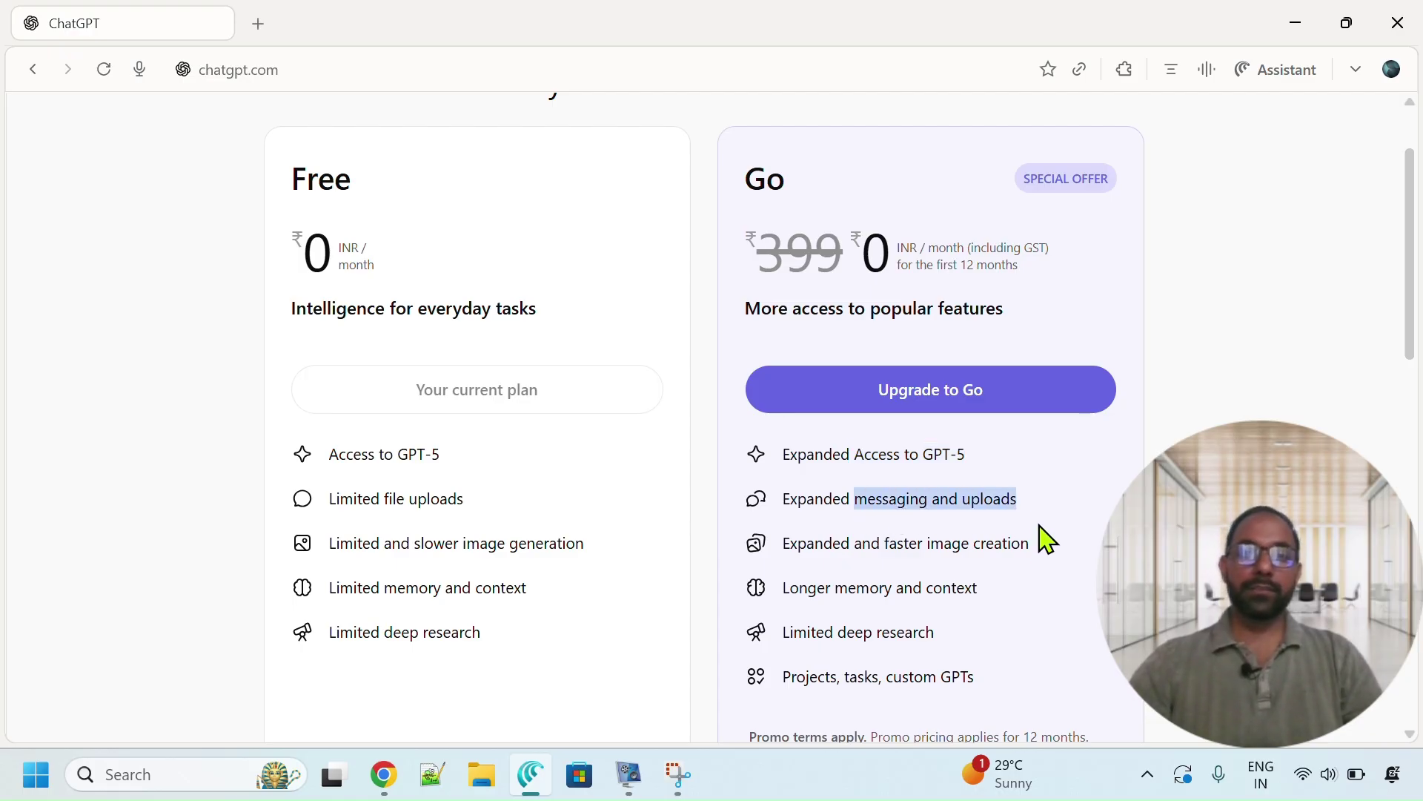
mouse_move(1030, 546)
mouse_down()
mouse_move(776, 559)
mouse_move(911, 595)
mouse_move(975, 593)
mouse_up()
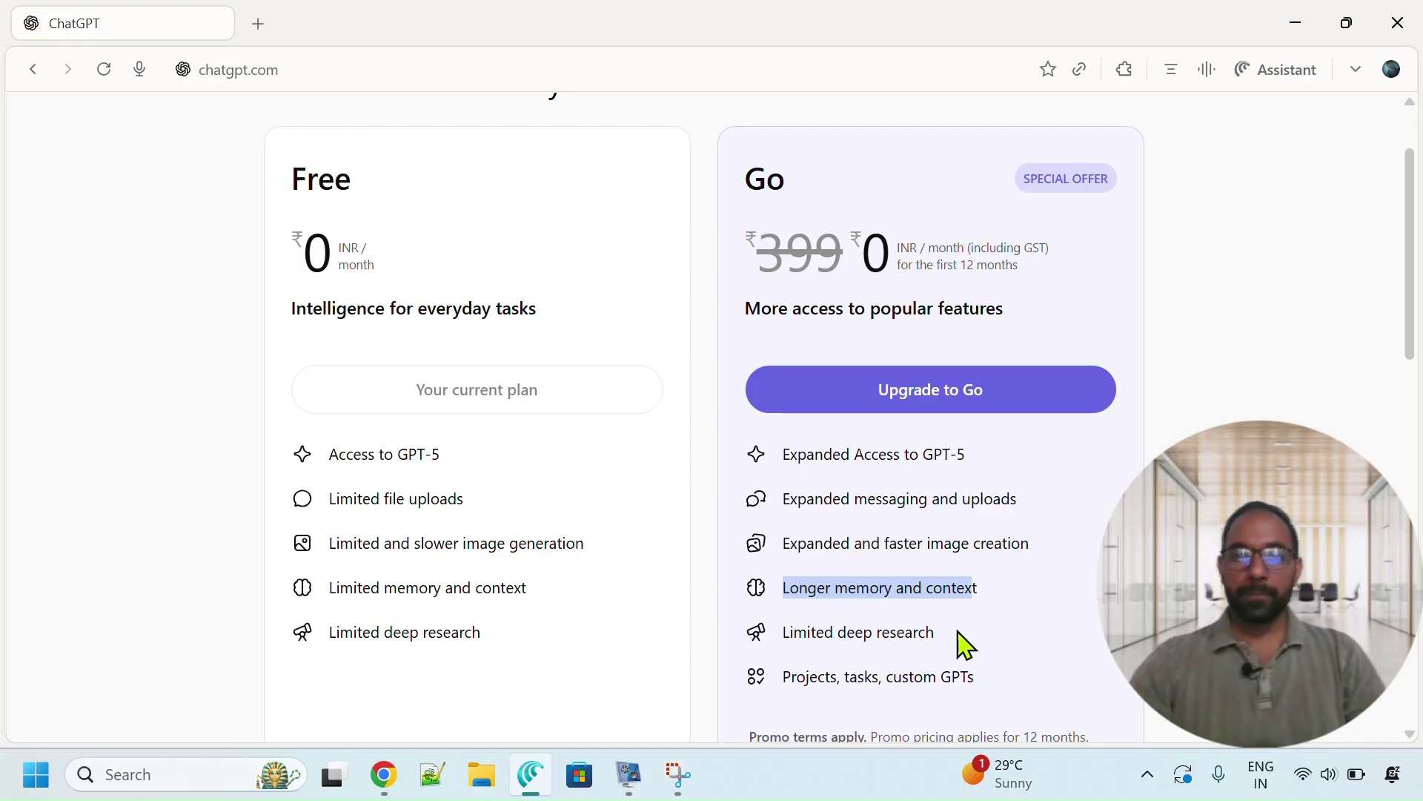
drag(964, 647, 773, 658)
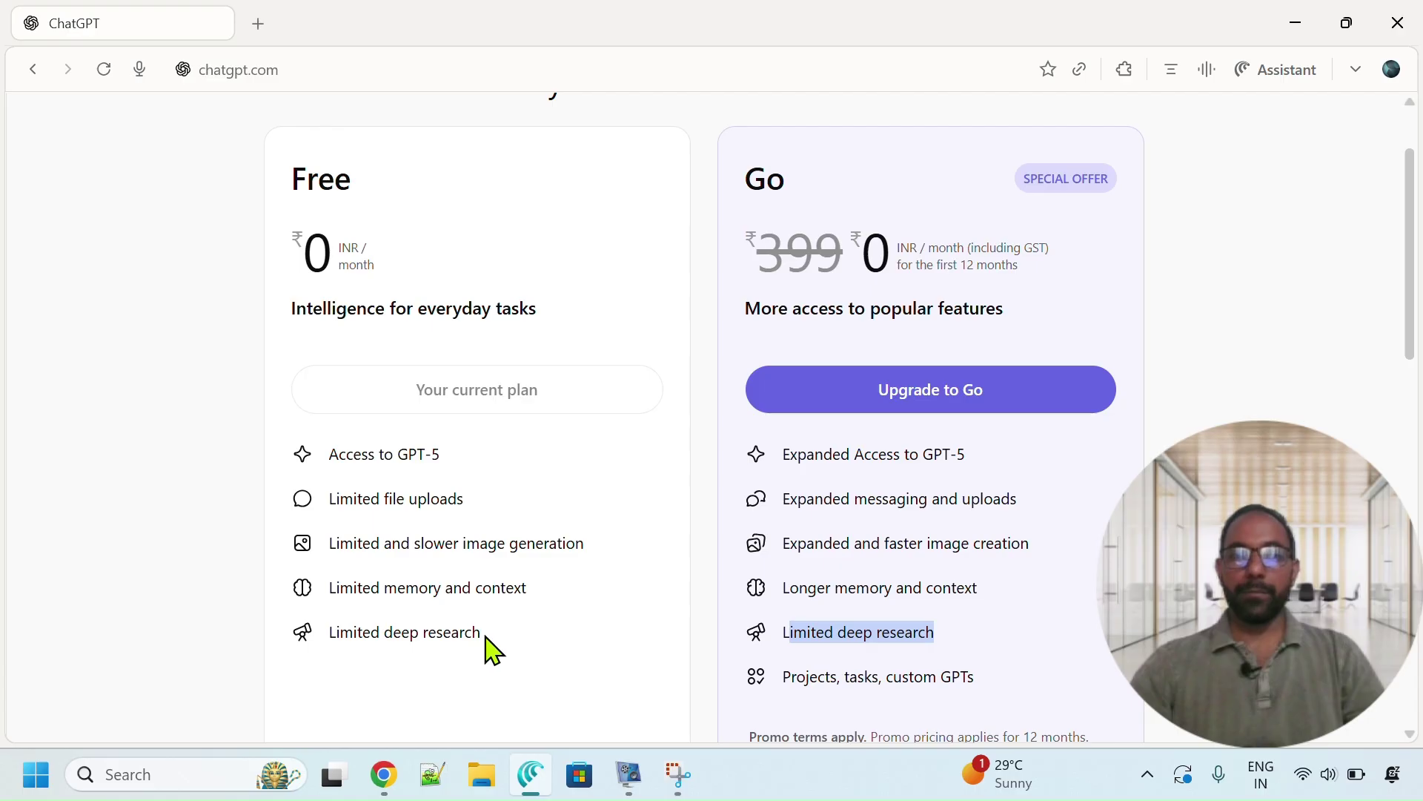
Highlight Go's Limited deep research, Projects and custom GPTs features.
drag(493, 649, 343, 642)
drag(944, 645, 792, 654)
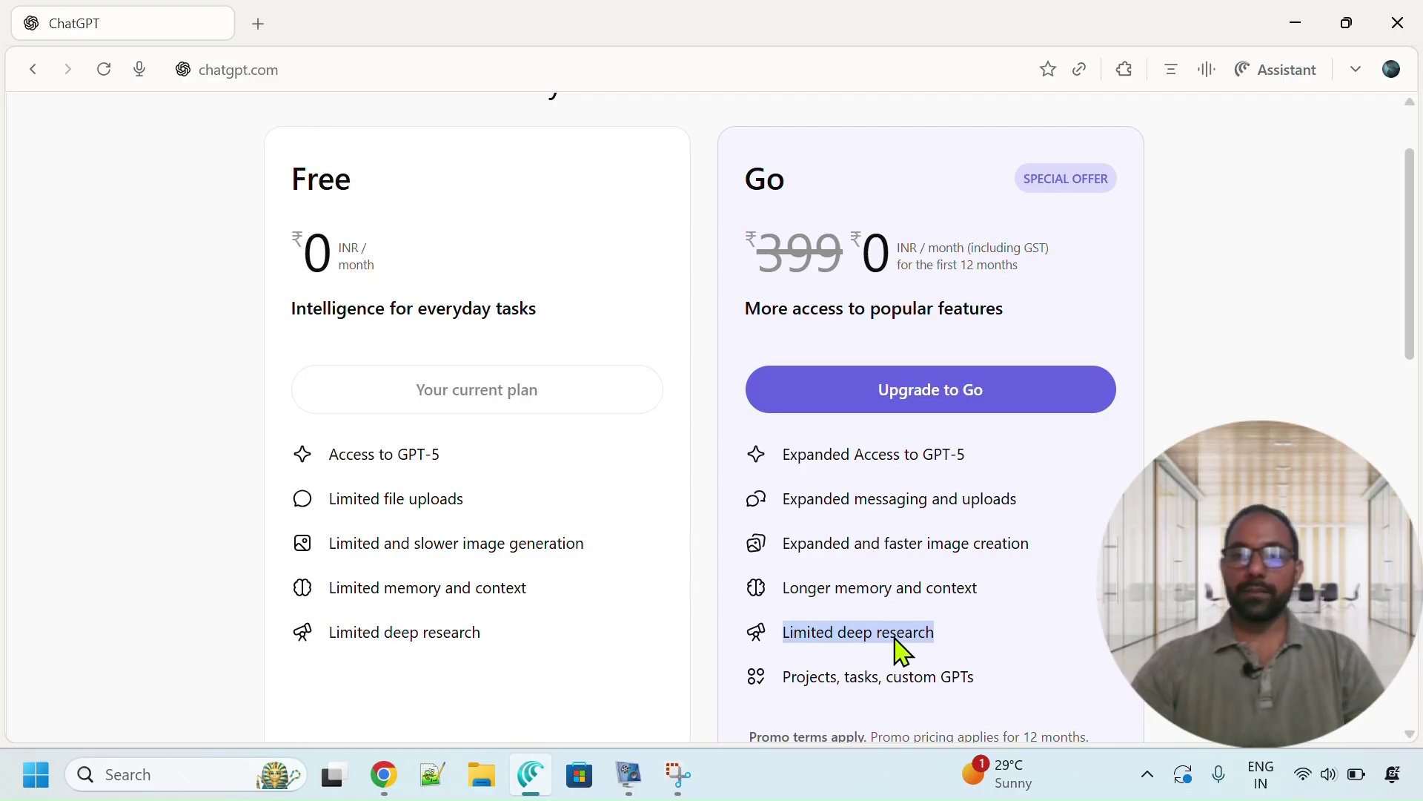
drag(784, 682, 993, 682)
click(896, 685)
double_click(919, 683)
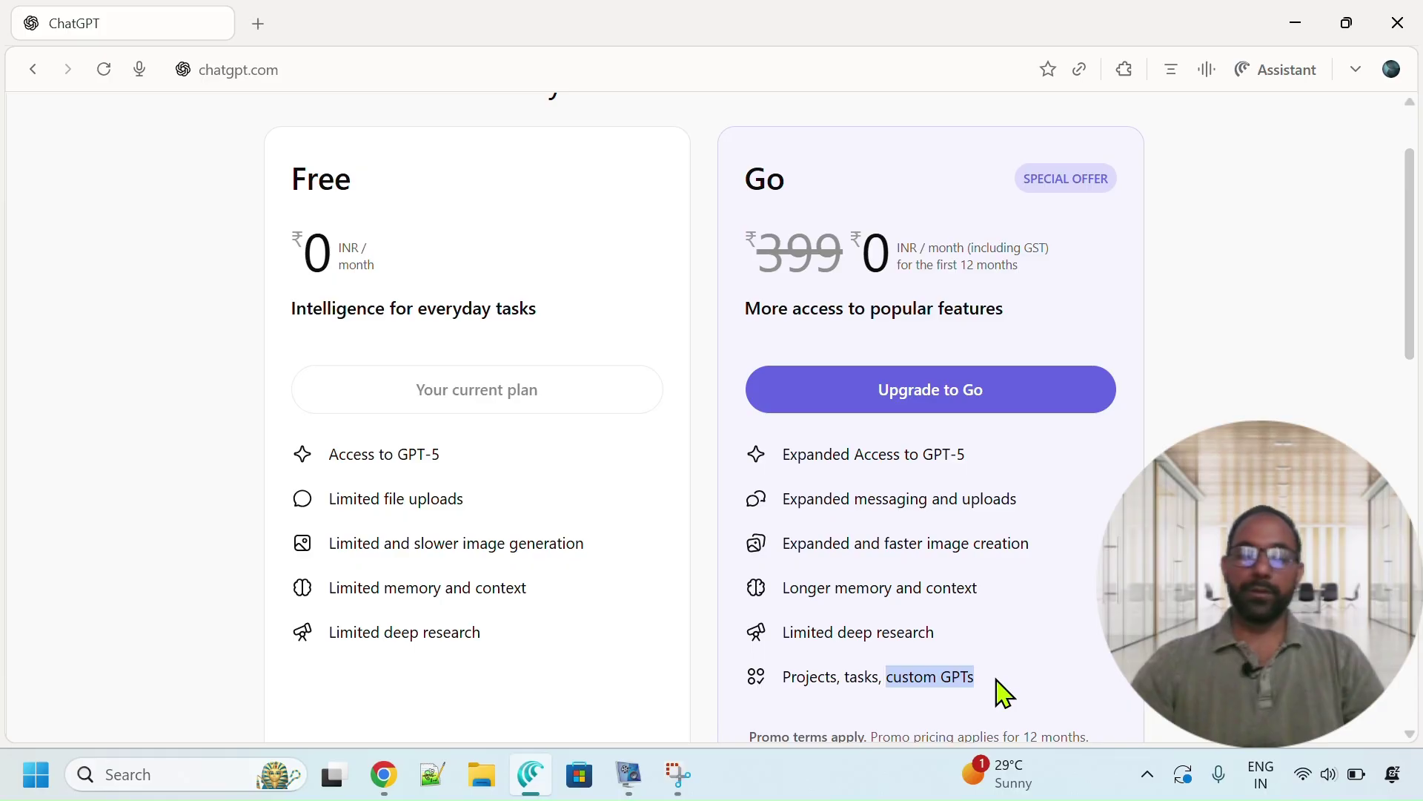
click(1228, 298)
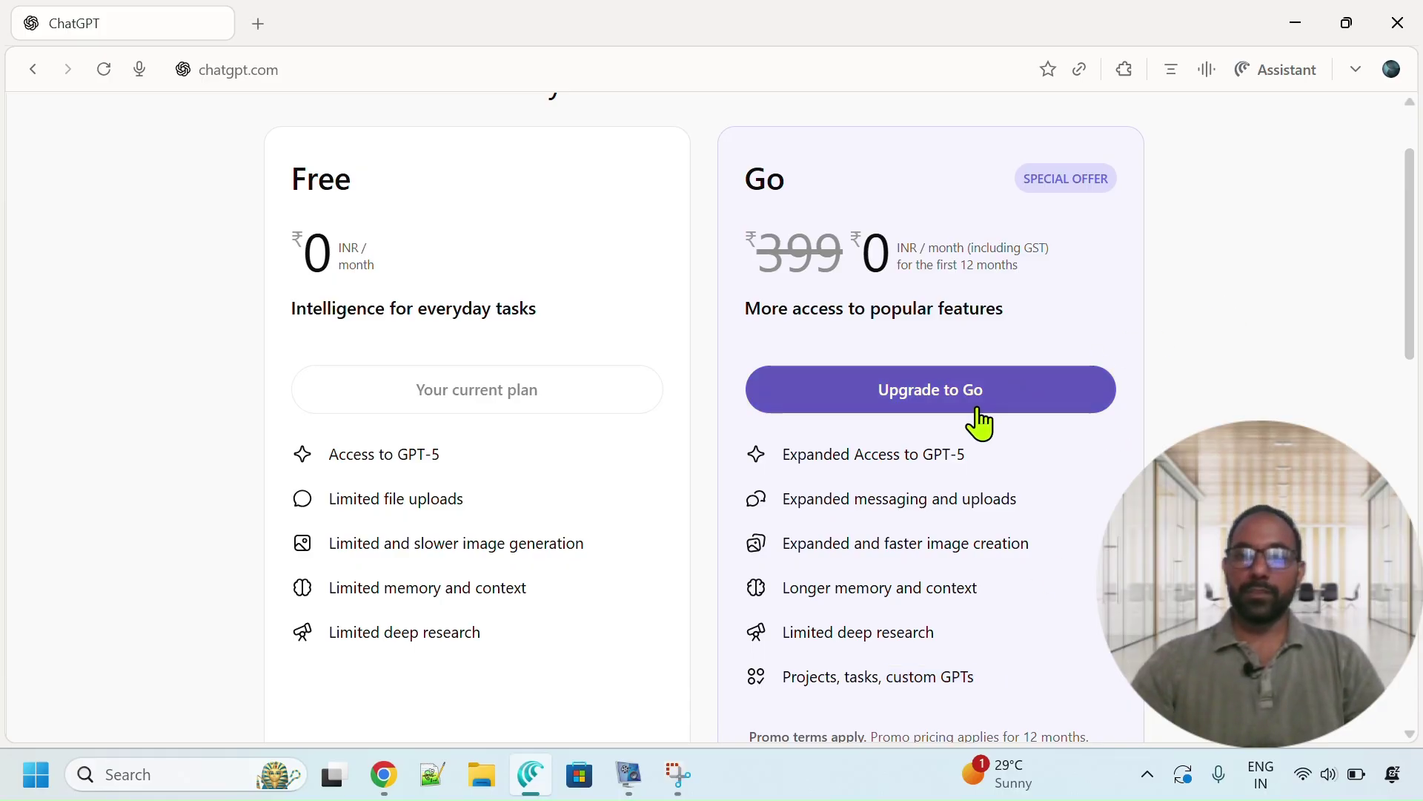
Start the Go upgrade, confirm ₹0.00 due today, and choose UPI as payment method.
click(1005, 406)
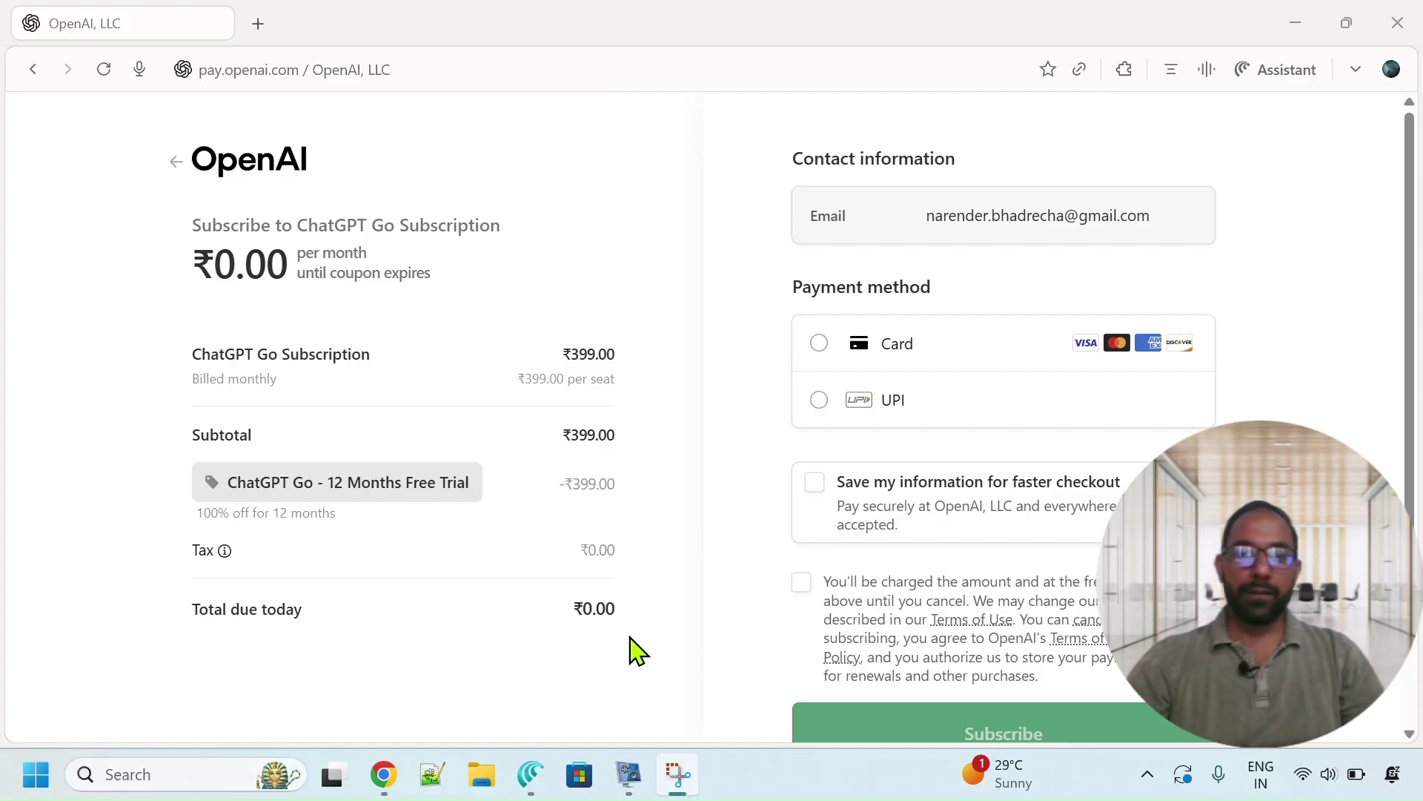
drag(623, 623, 524, 623)
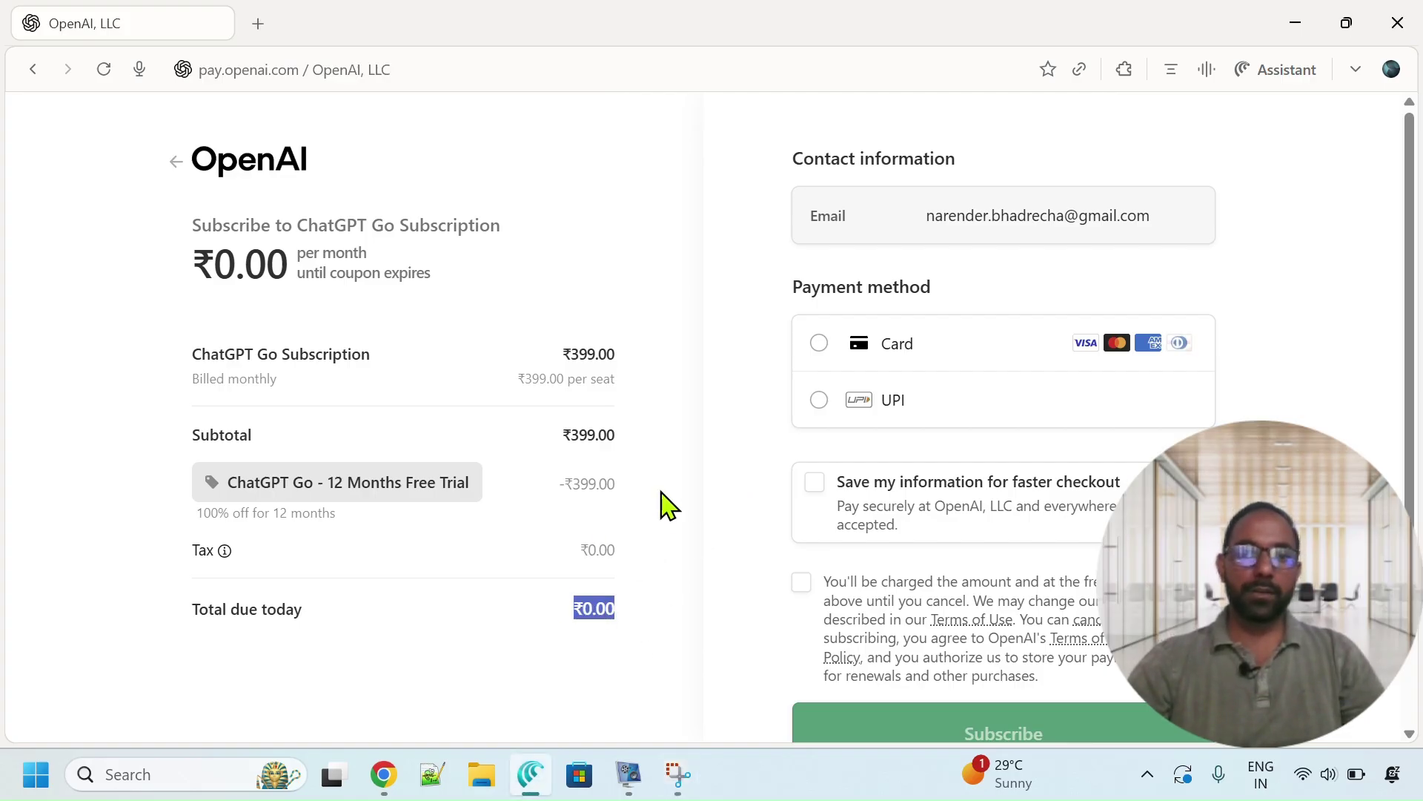
drag(621, 483, 531, 518)
drag(621, 623, 567, 627)
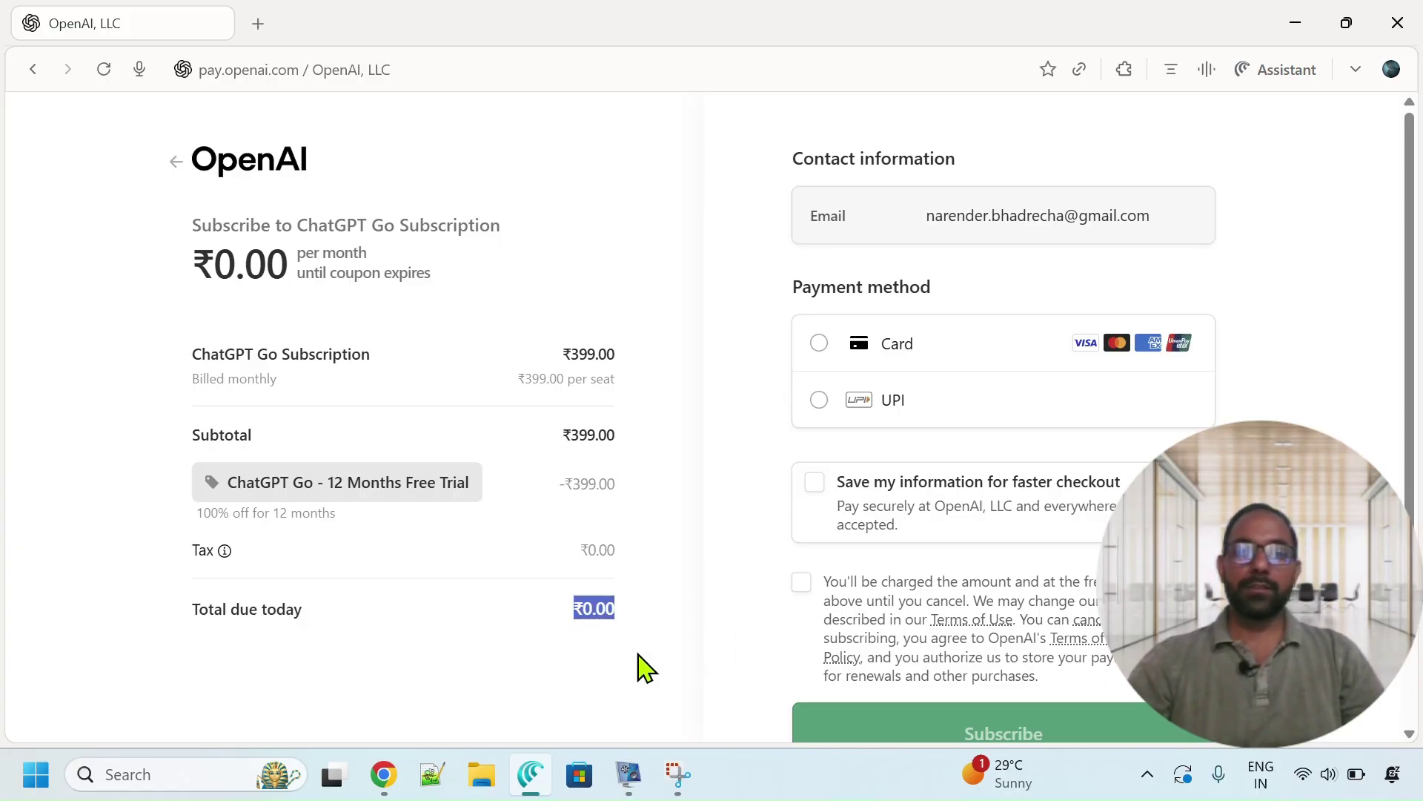
click(818, 400)
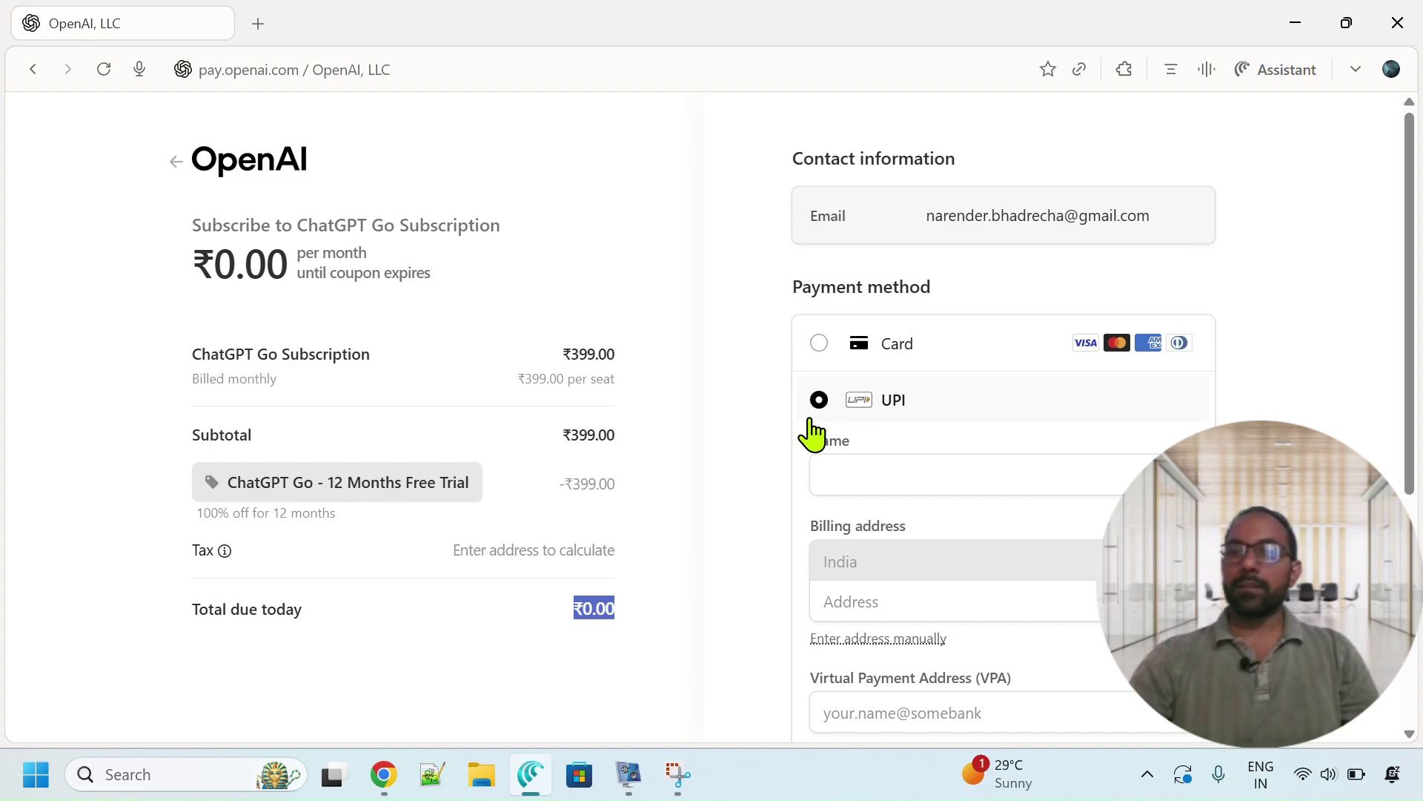
Autofill the payer's name and enter 'haryana' as the first address line.
click(840, 469)
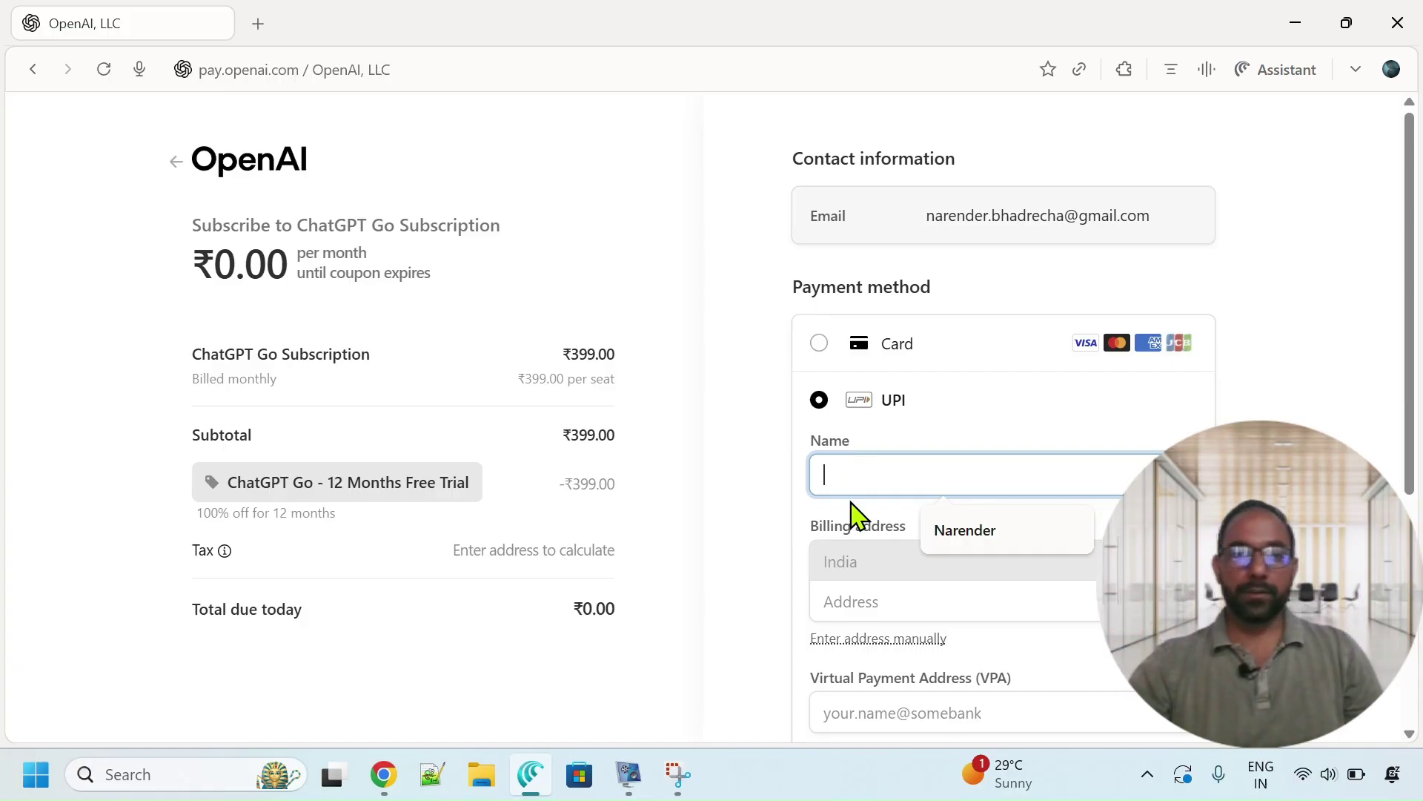
click(971, 531)
scroll(734, 516, down, 3)
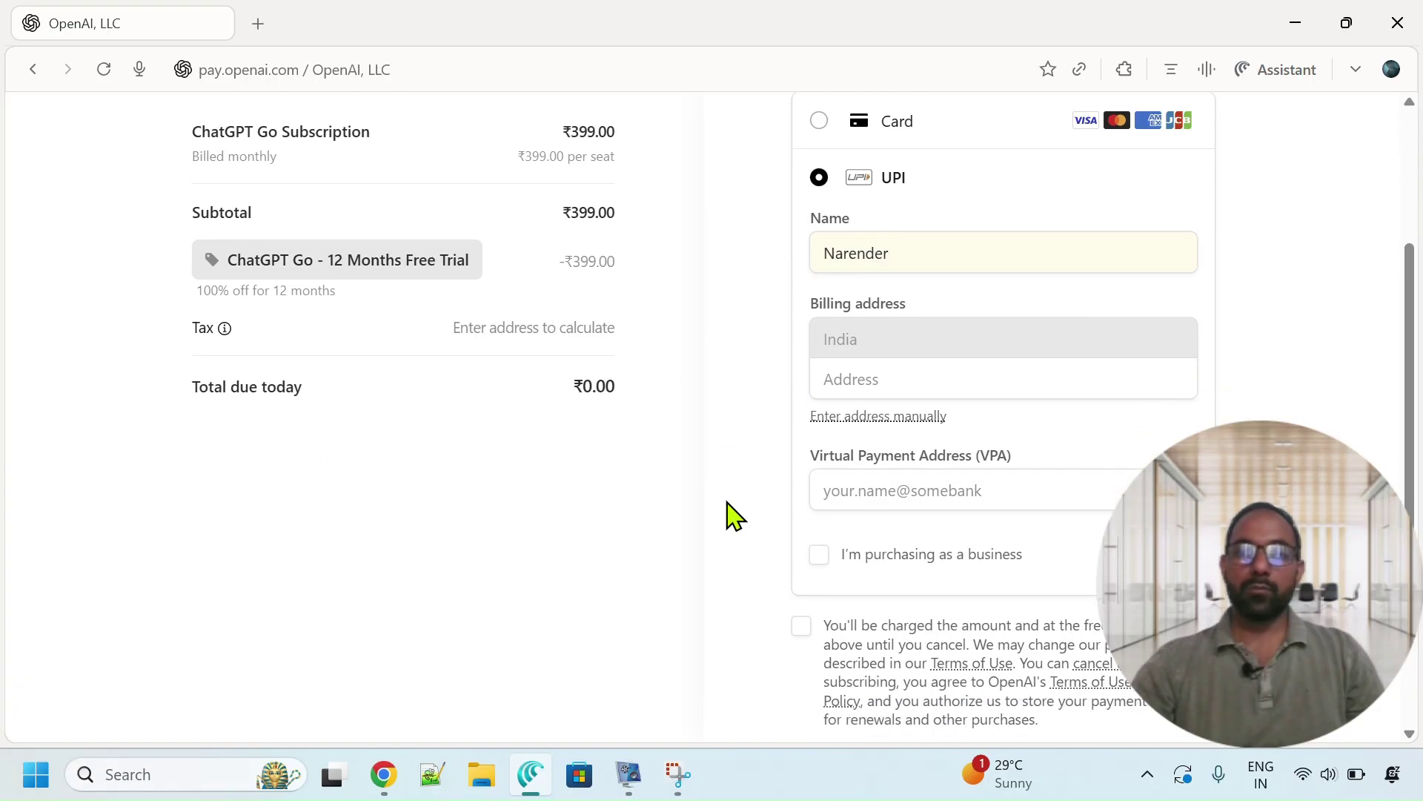
click(865, 381)
text(harya)
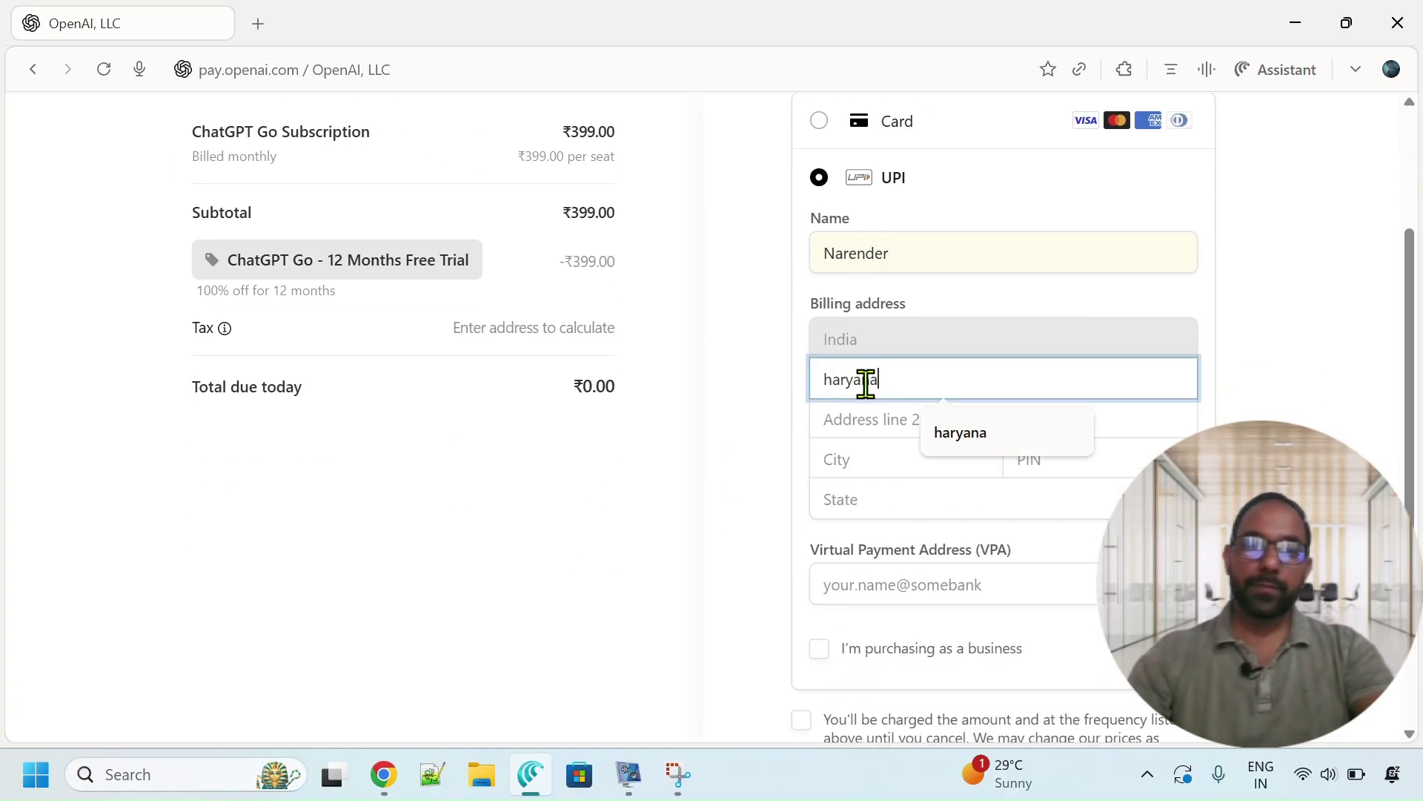
text(na)
Enter address line 2 'sag', city 'Fate' and PIN code 12033.
click(889, 417)
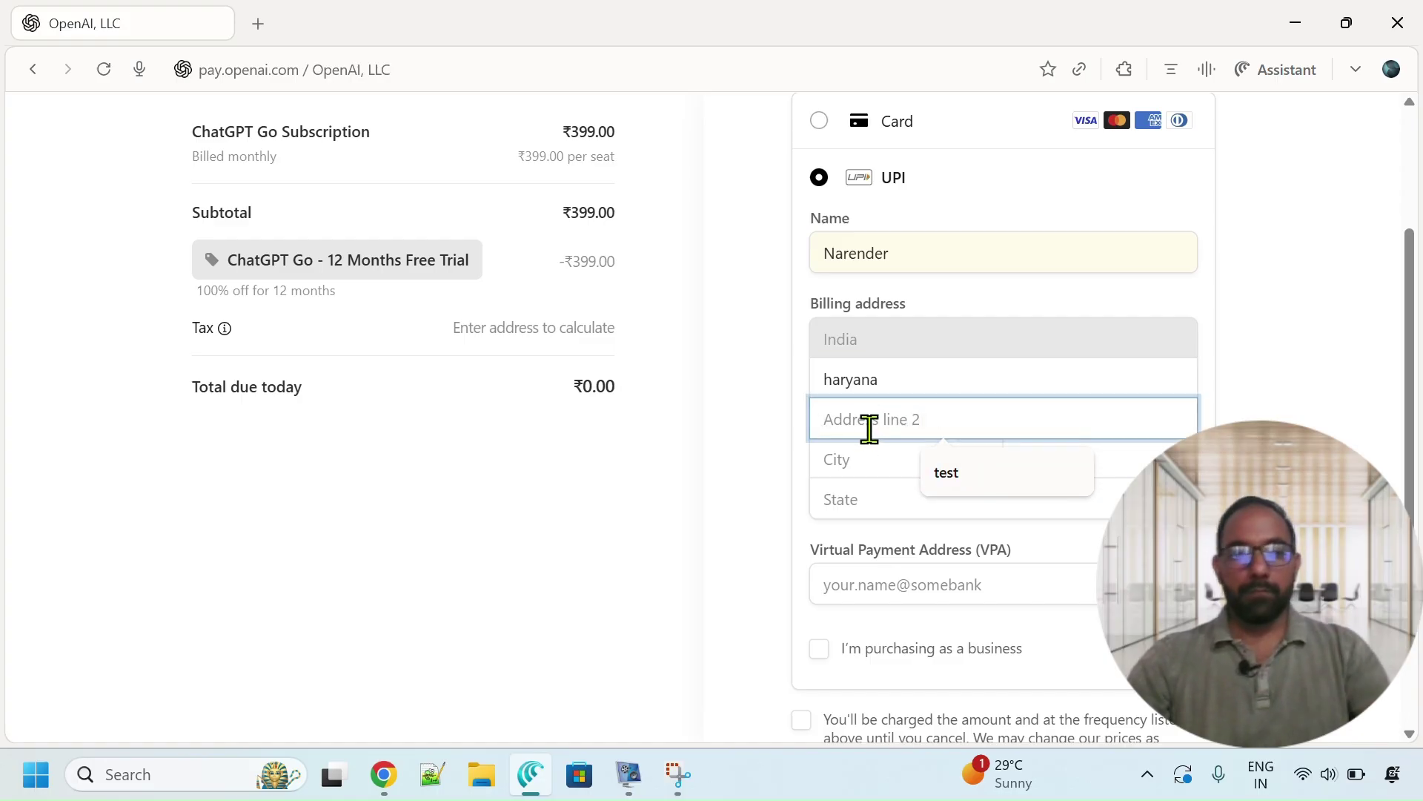
text(sag)
click(871, 456)
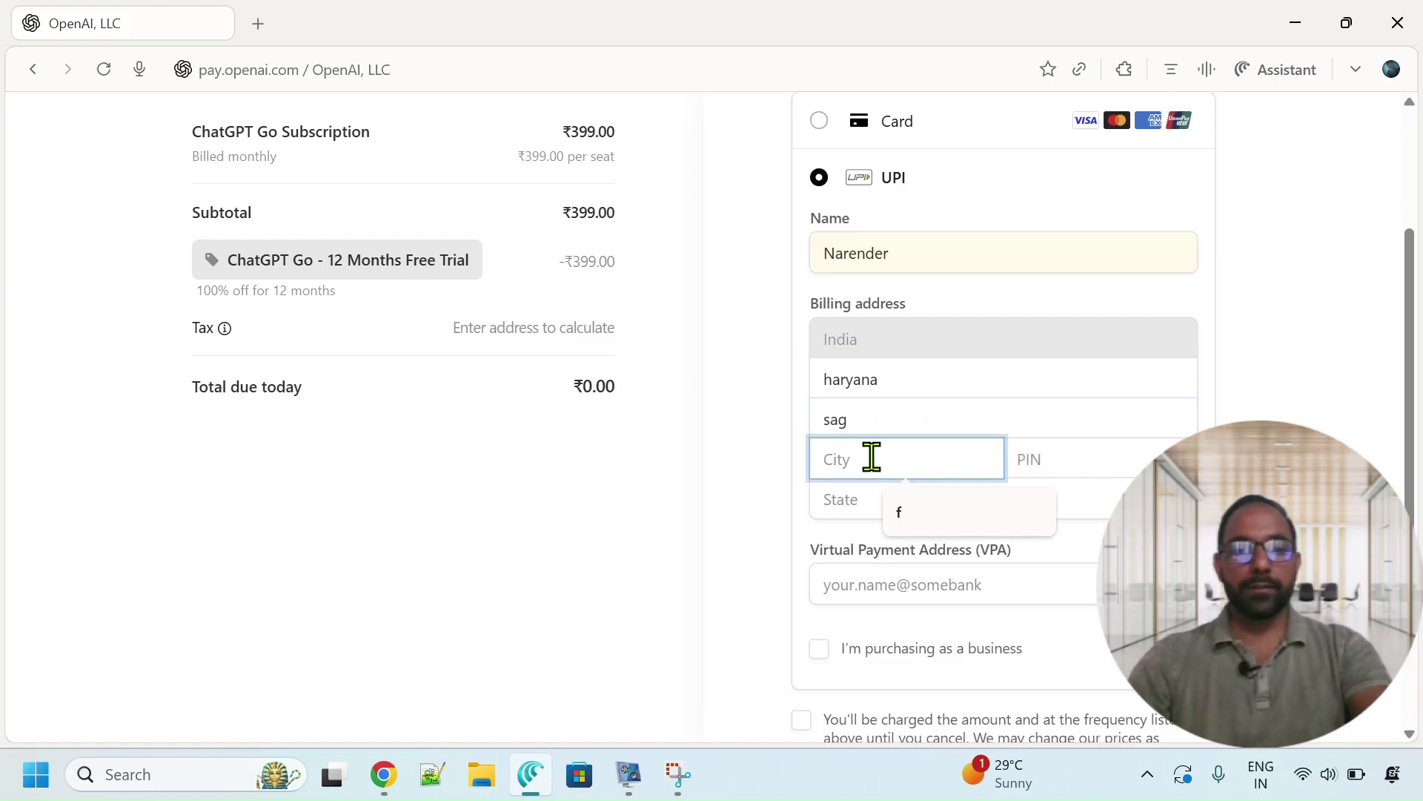
text(Fate)
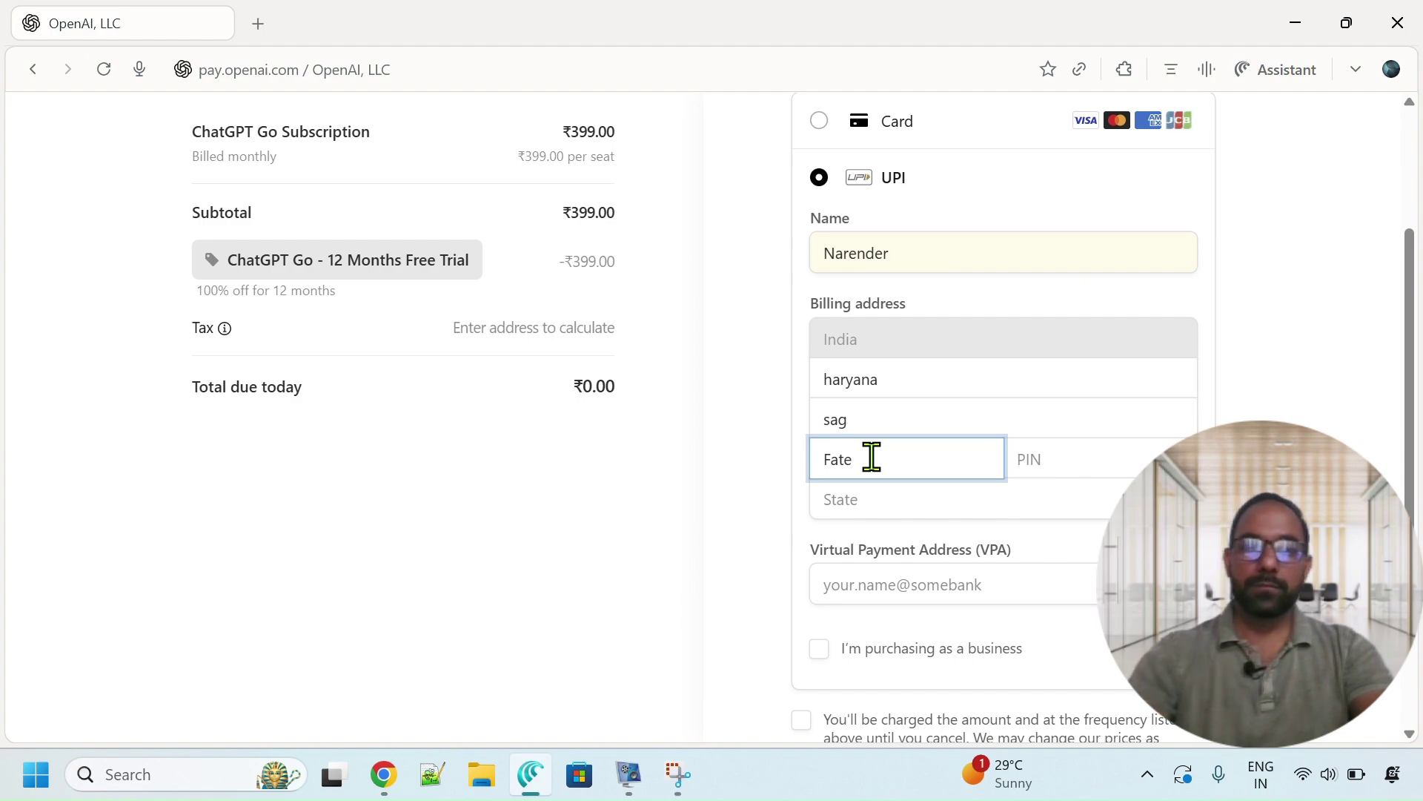
click(1042, 458)
text(12)
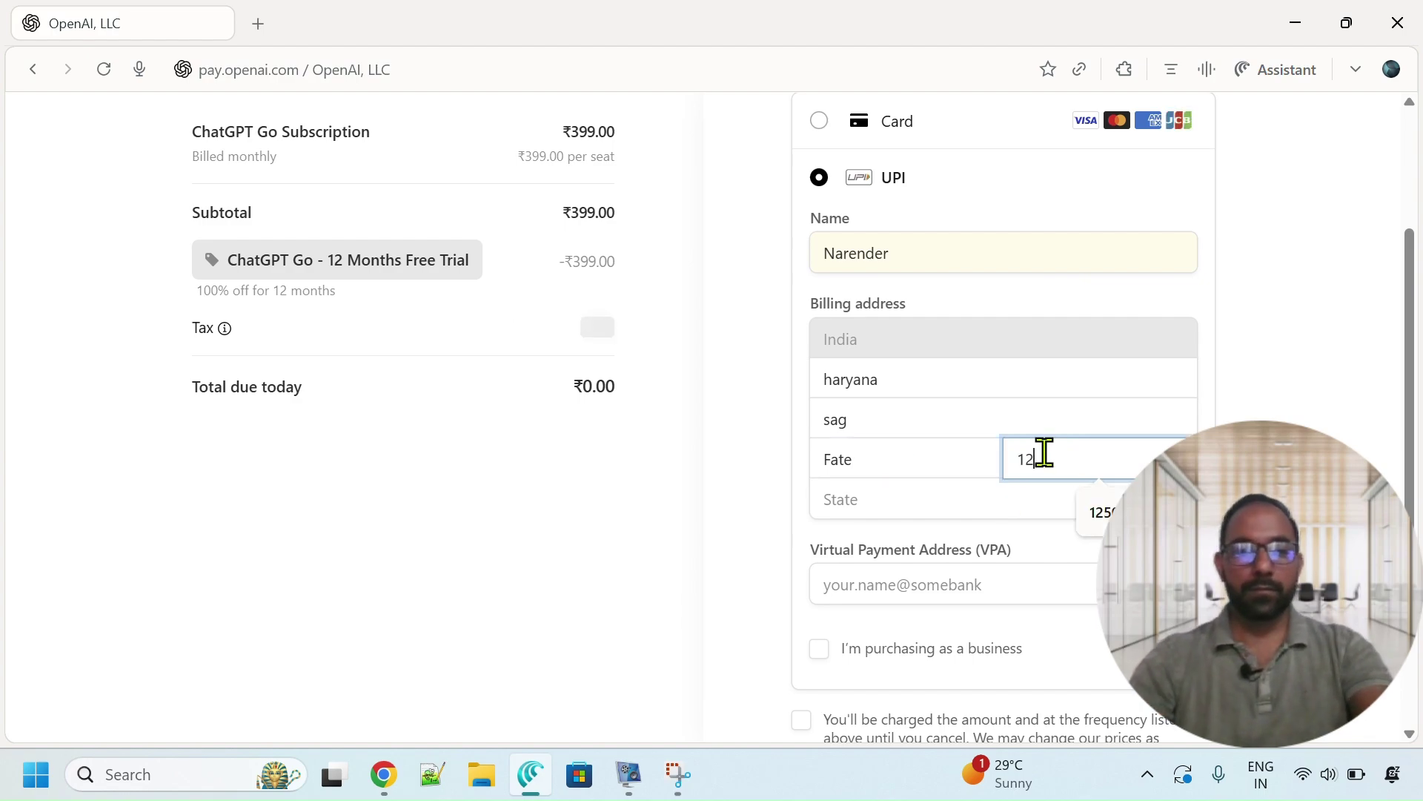
text(033)
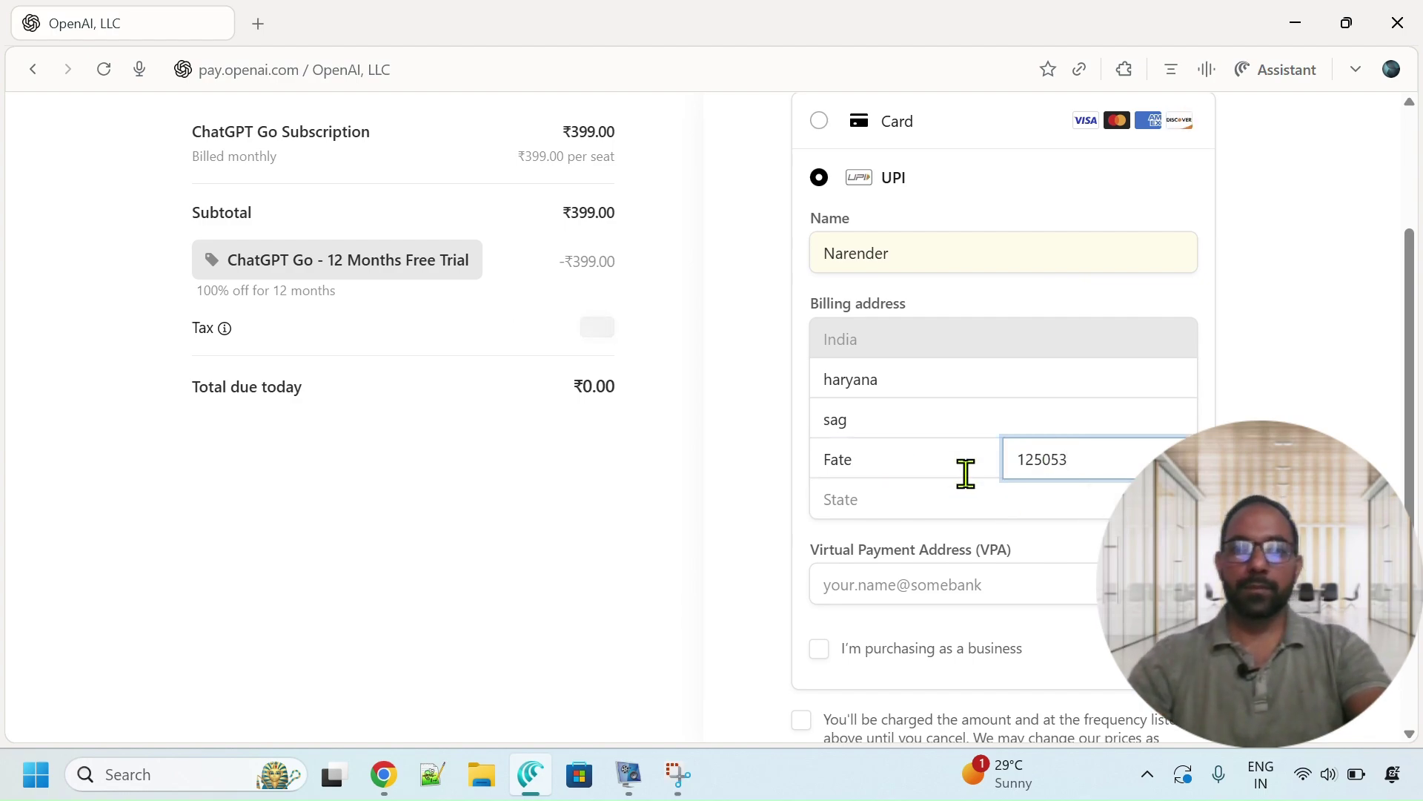
Choose Haryana as the billing state from the State dropdown.
click(952, 504)
text(h)
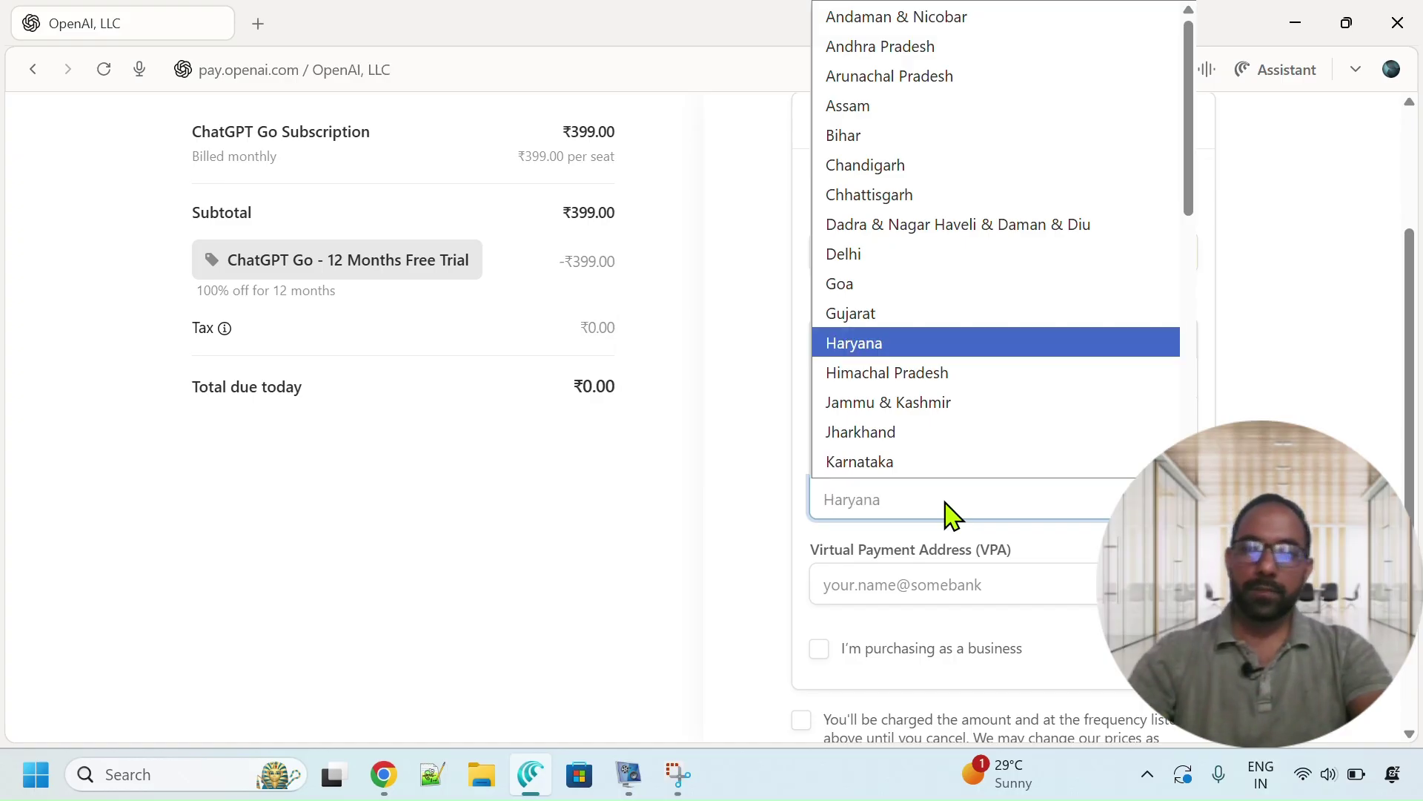
key(Return)
click(936, 583)
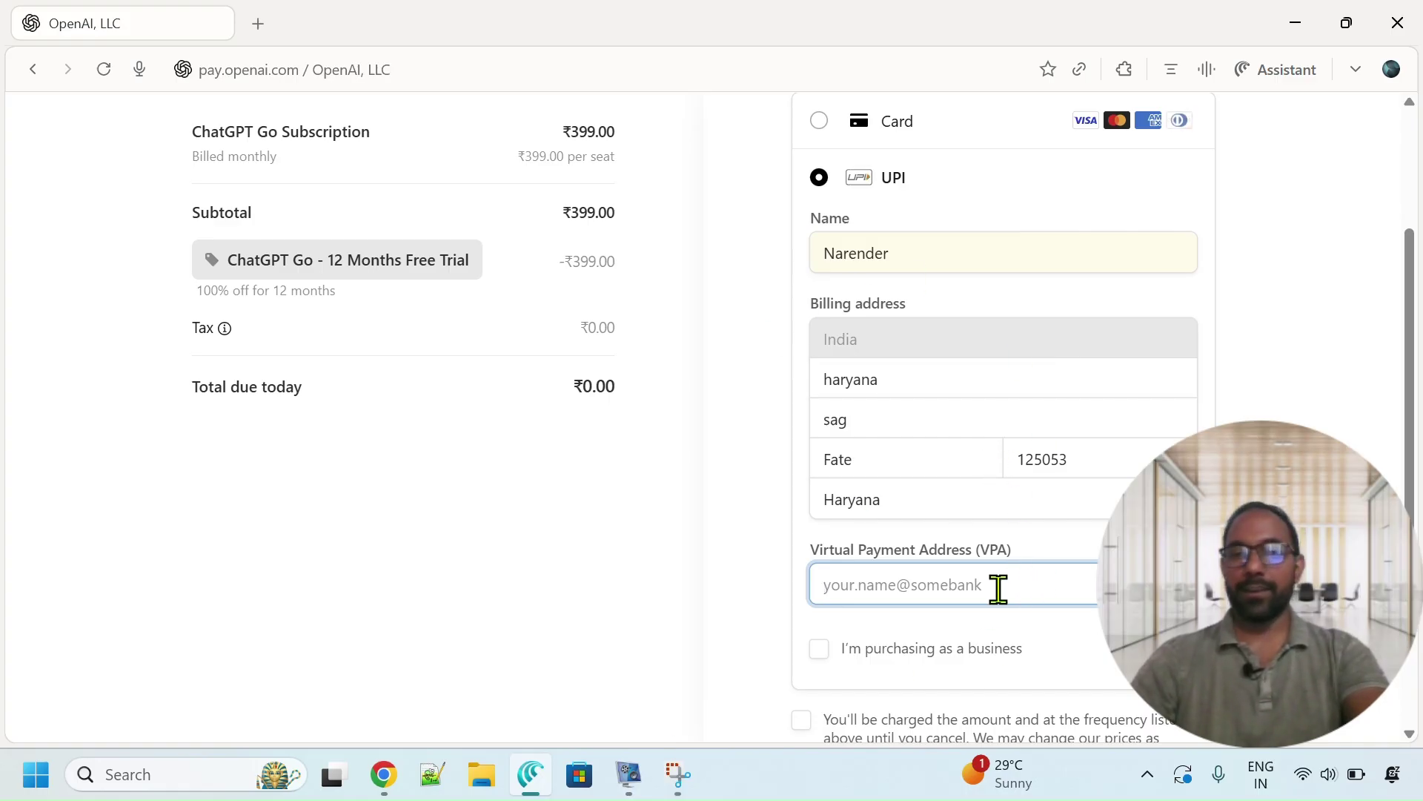
Enter the UPI ID in the VPA field.
text(97)
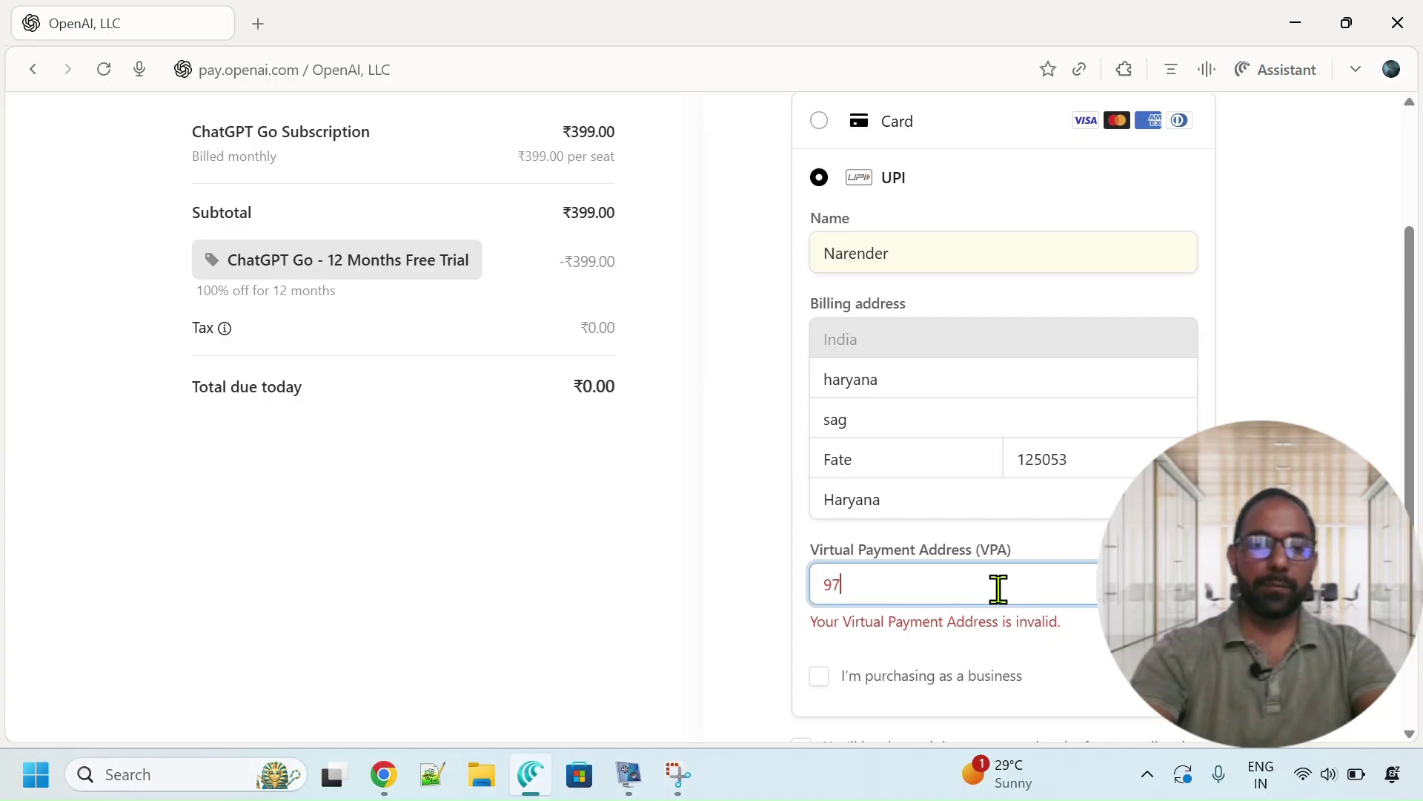
text(2)
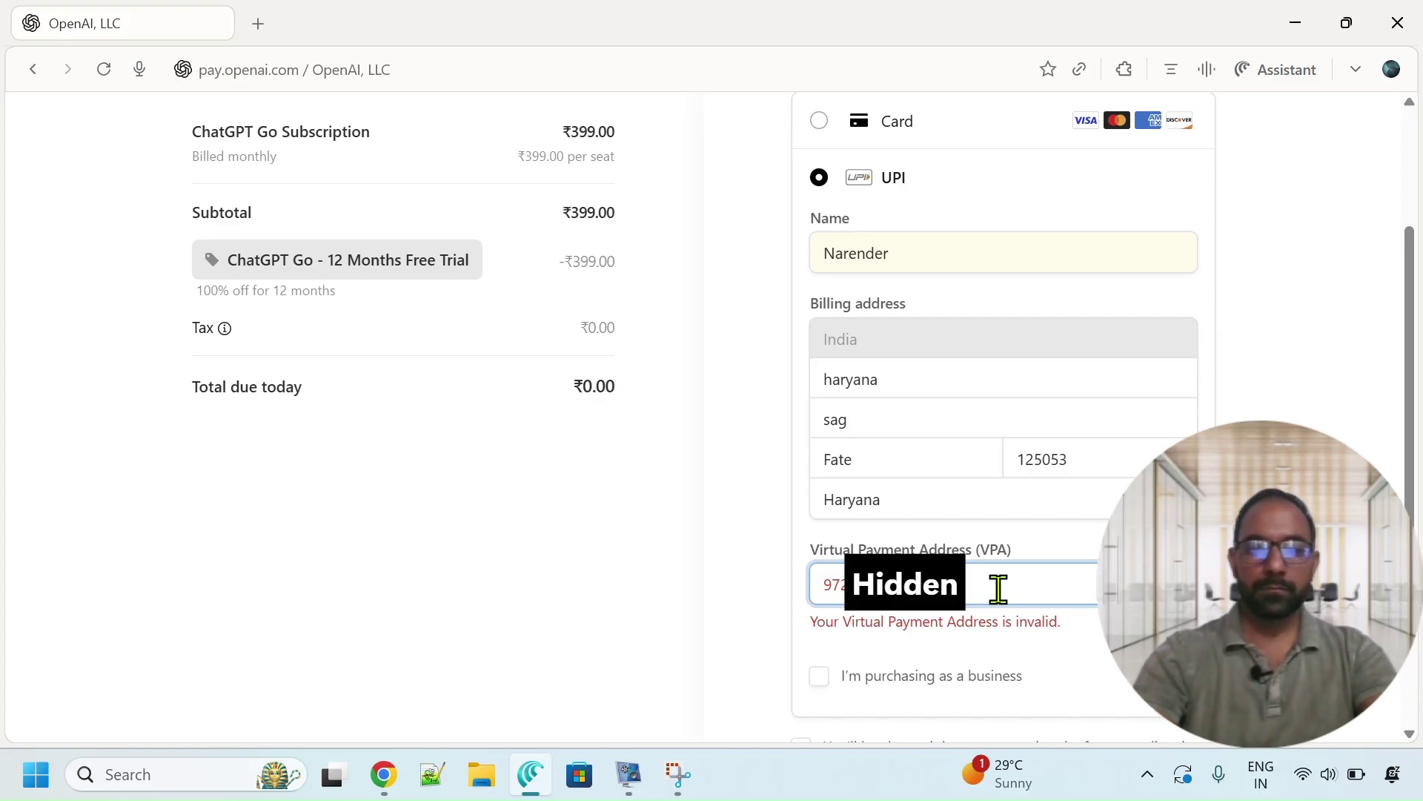
key(BackSpace)
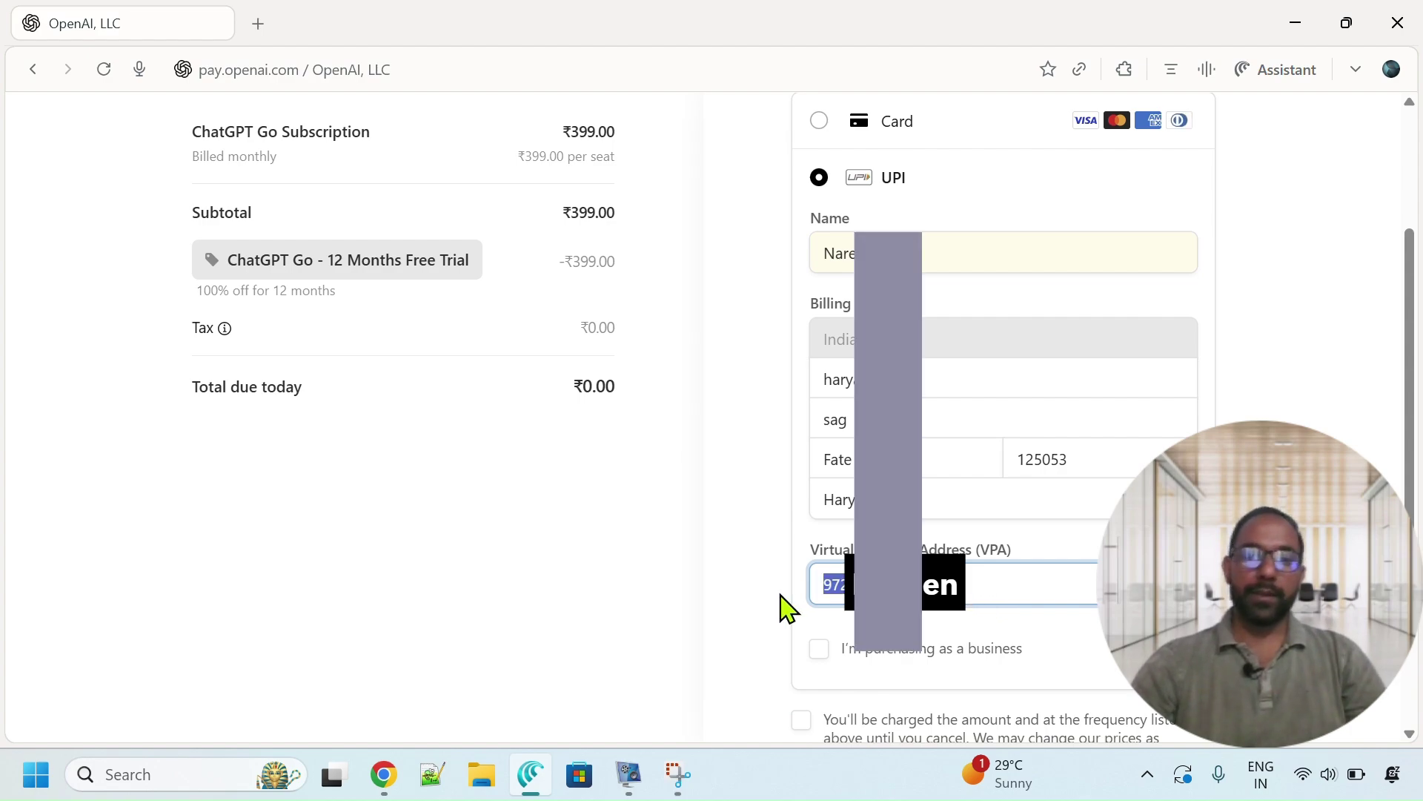
click(752, 607)
Accept the subscription terms, submit, and dismiss the save-address popup.
scroll(749, 612, down, 2)
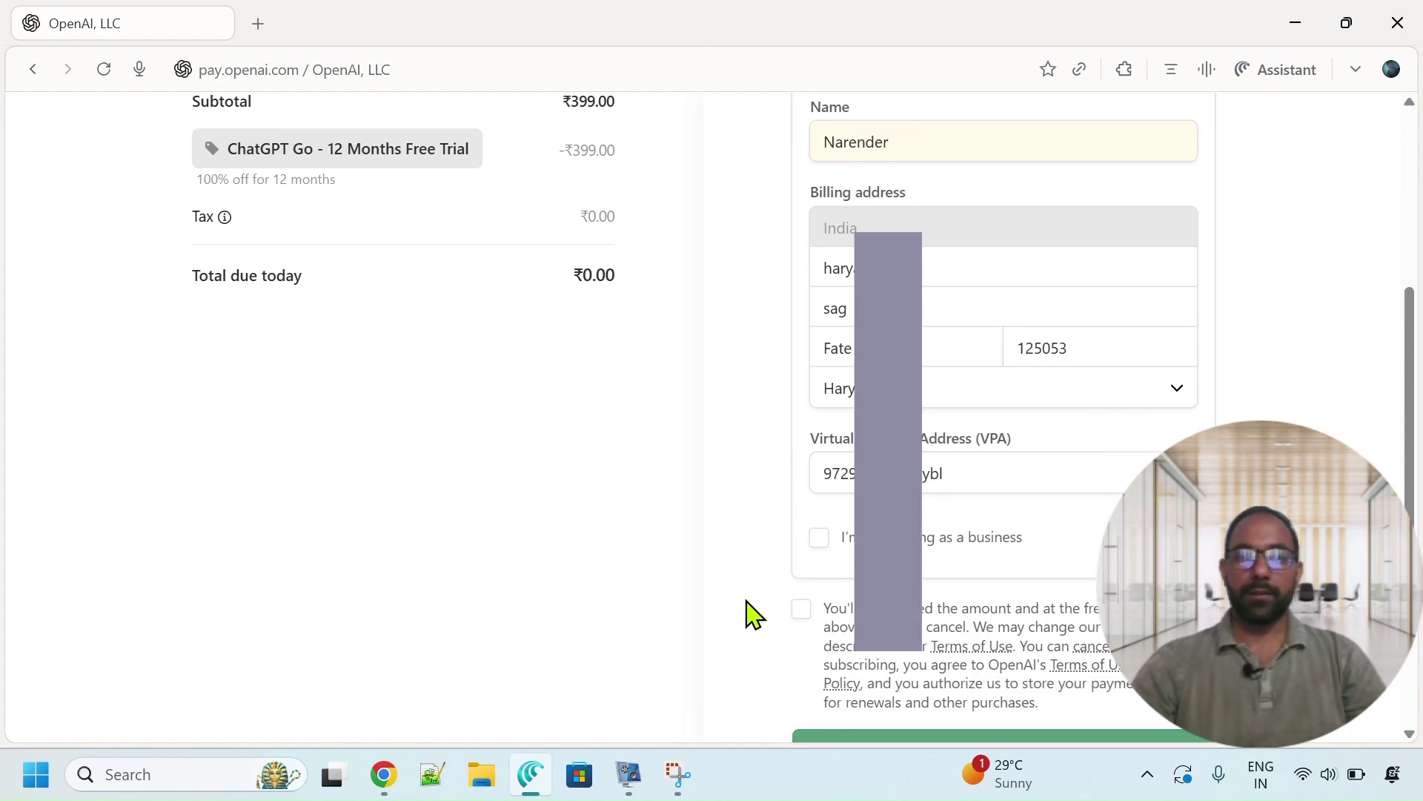
click(803, 609)
scroll(771, 616, down, 3)
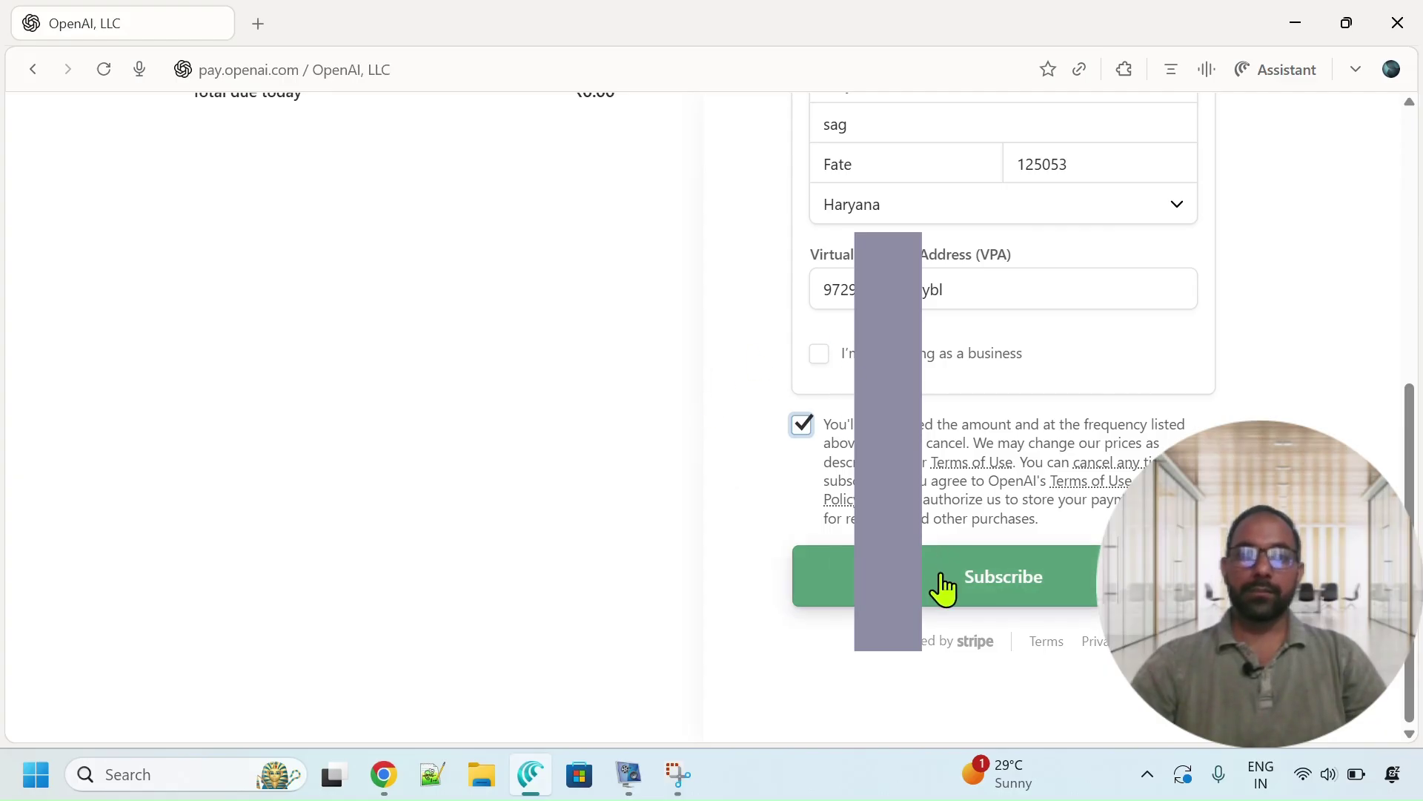
click(943, 588)
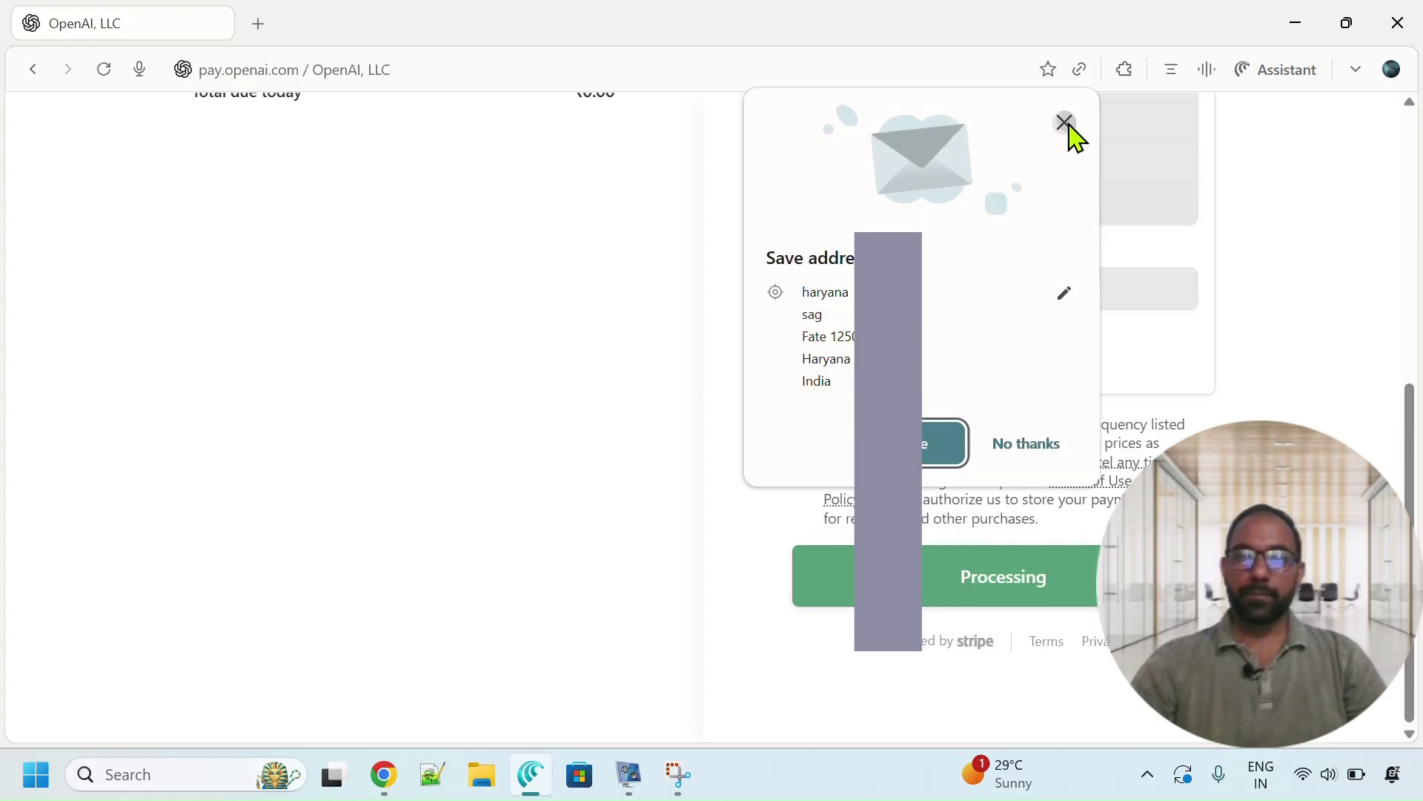
click(1066, 125)
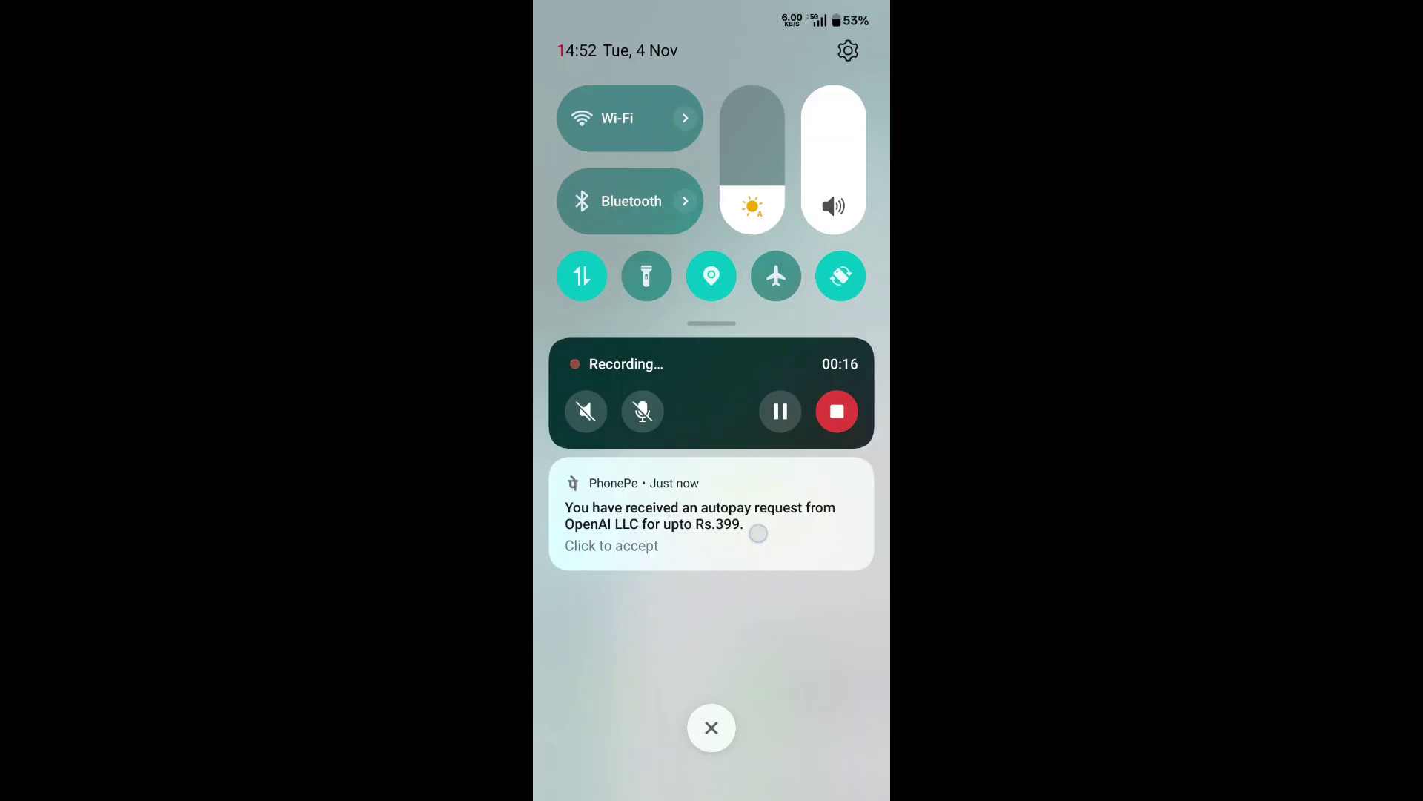
Approve the OpenAI LLC autopay request for up to ₹399 in PhonePe.
click(758, 533)
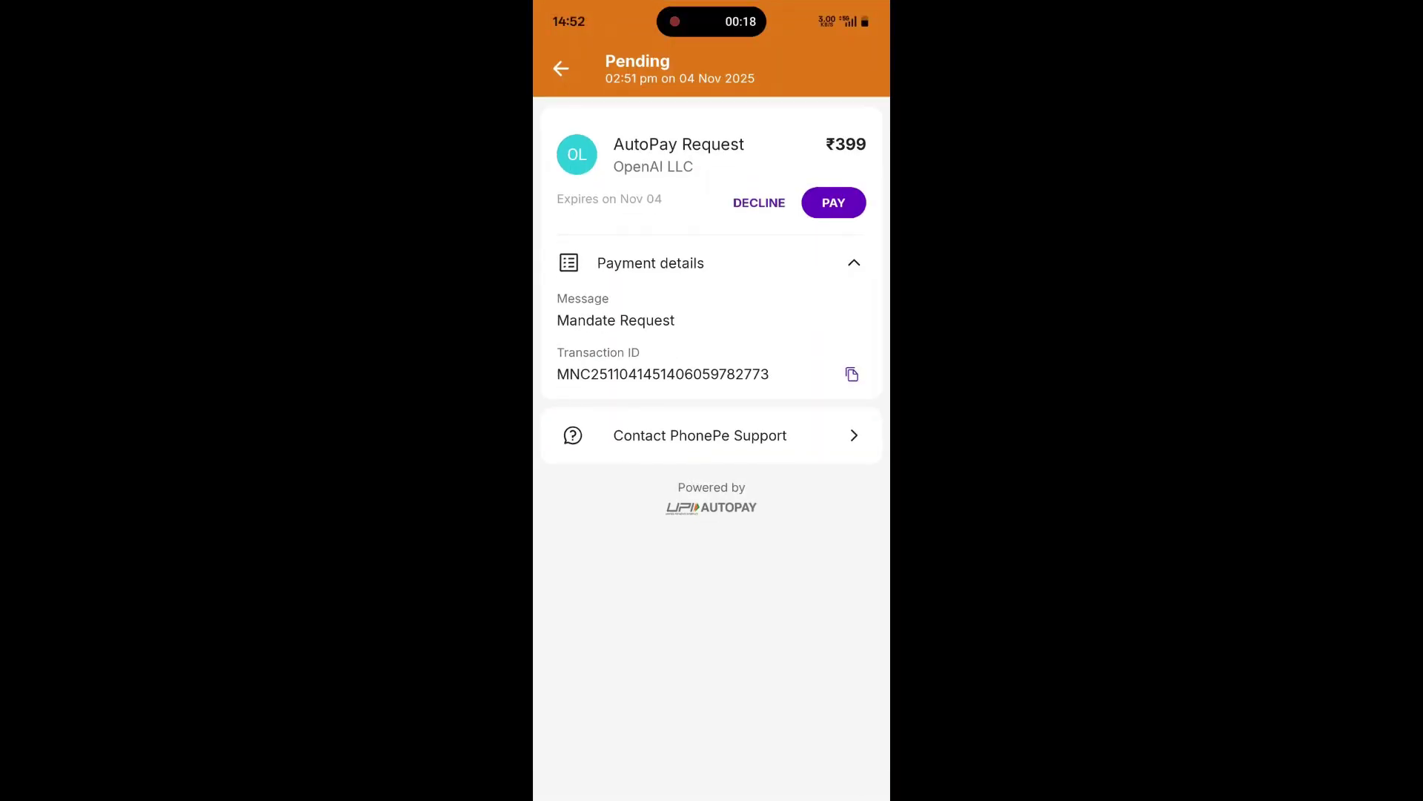
click(834, 202)
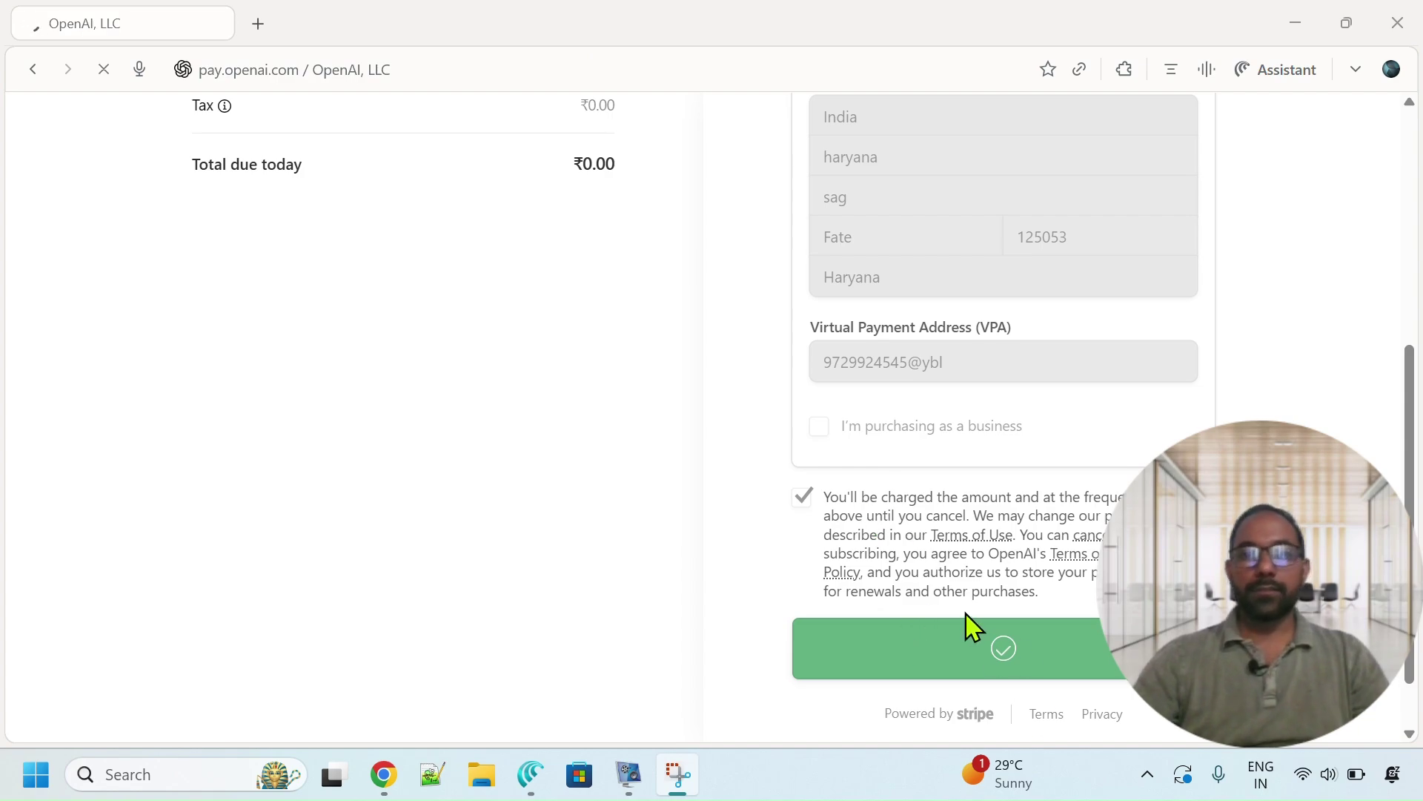
Wait on the checkout page until the payment success check appears.
scroll(871, 567, up, 6)
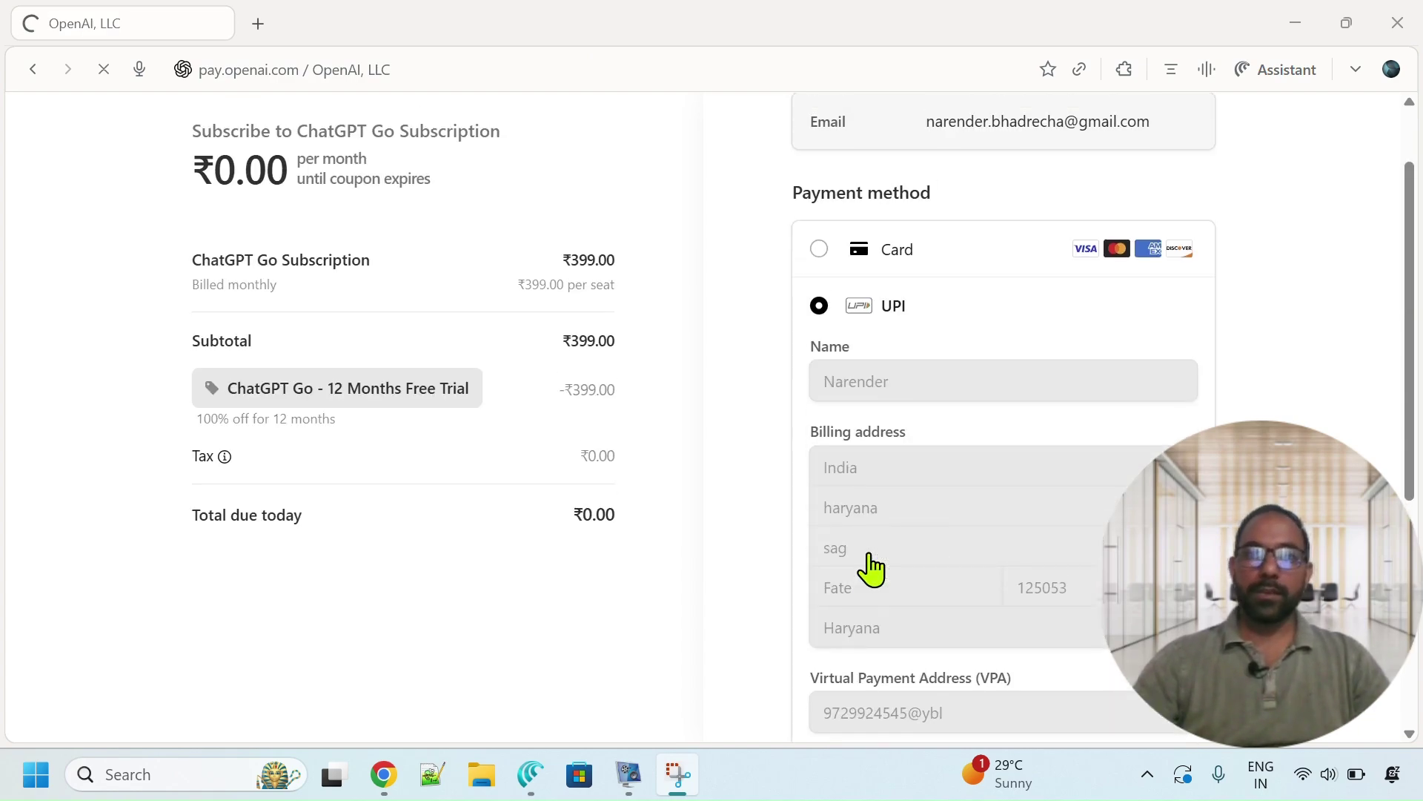
scroll(868, 567, down, 7)
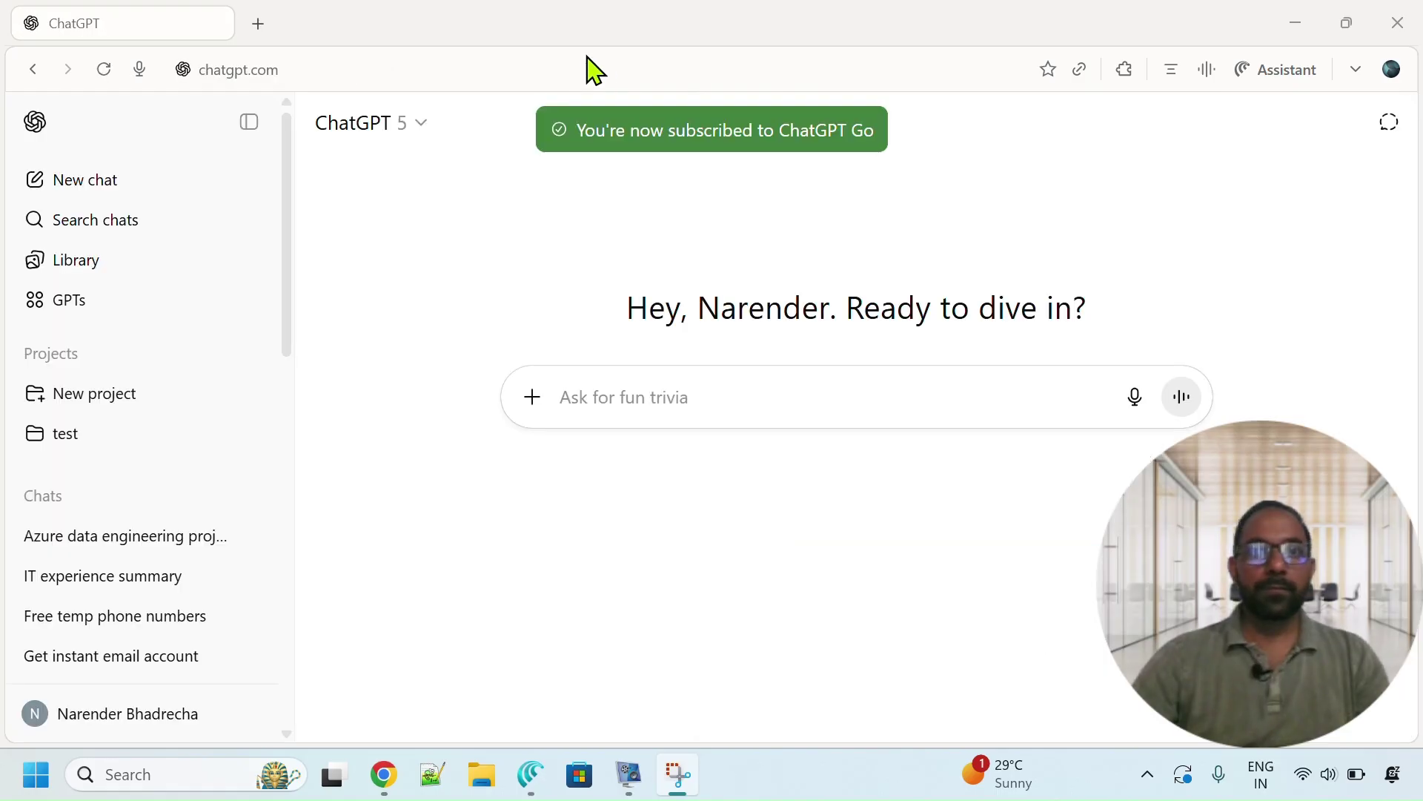
Highlight the green 'You're now subscribed to ChatGPT Go' toast on the home page.
mouse_move(639, 133)
mouse_down()
mouse_move(820, 165)
mouse_move(870, 128)
mouse_up()
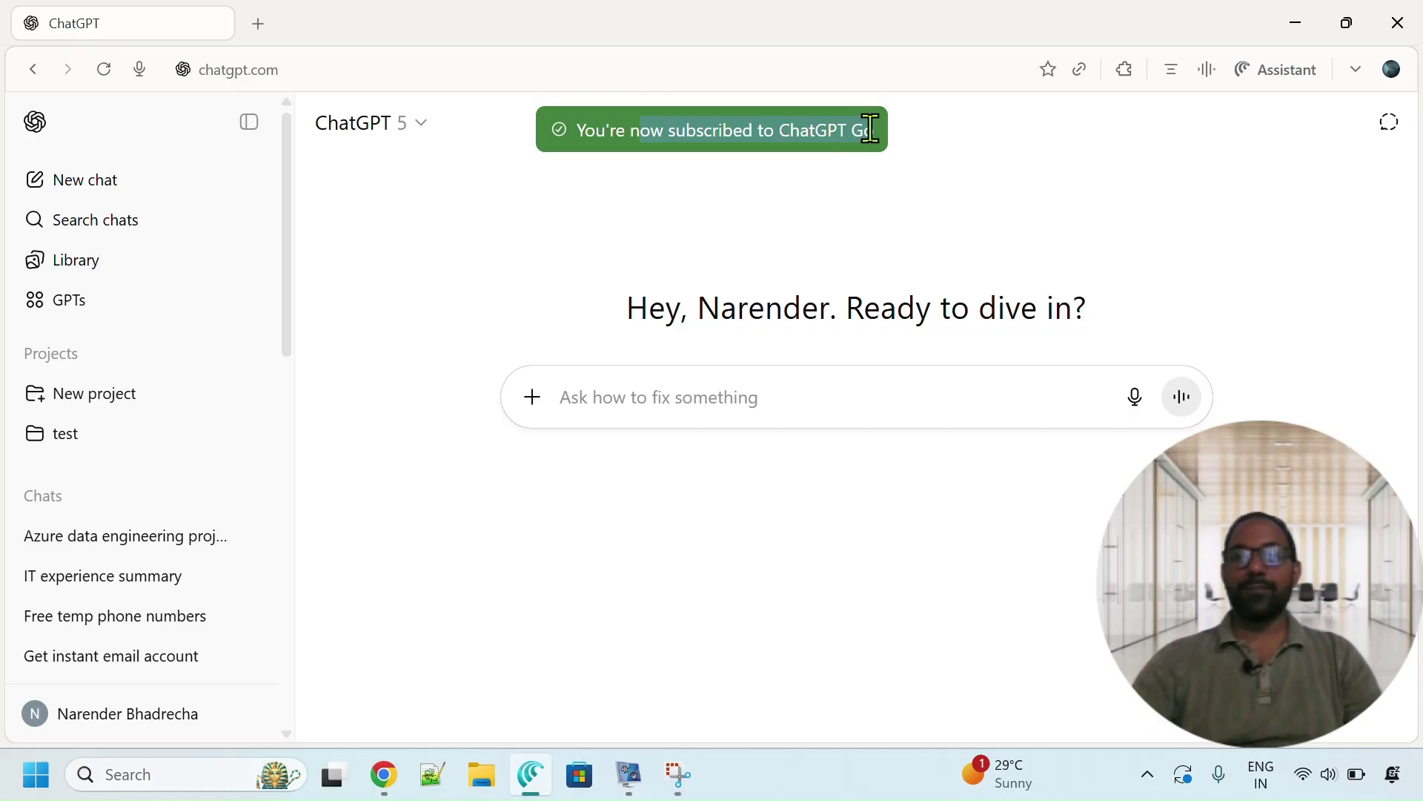